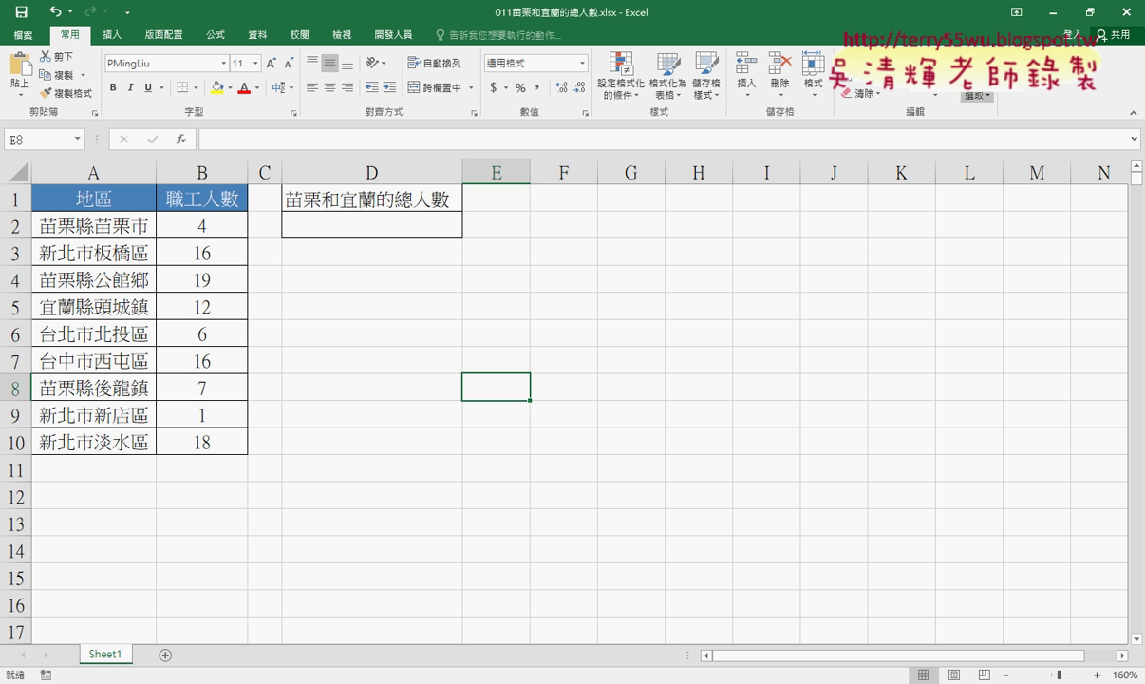
Save the 007產線人員工資之和 workbook as an Excel Macro-Enabled Workbook (*.xlsm).
{"action": "left_click", "coordinate": [1053, 13]}
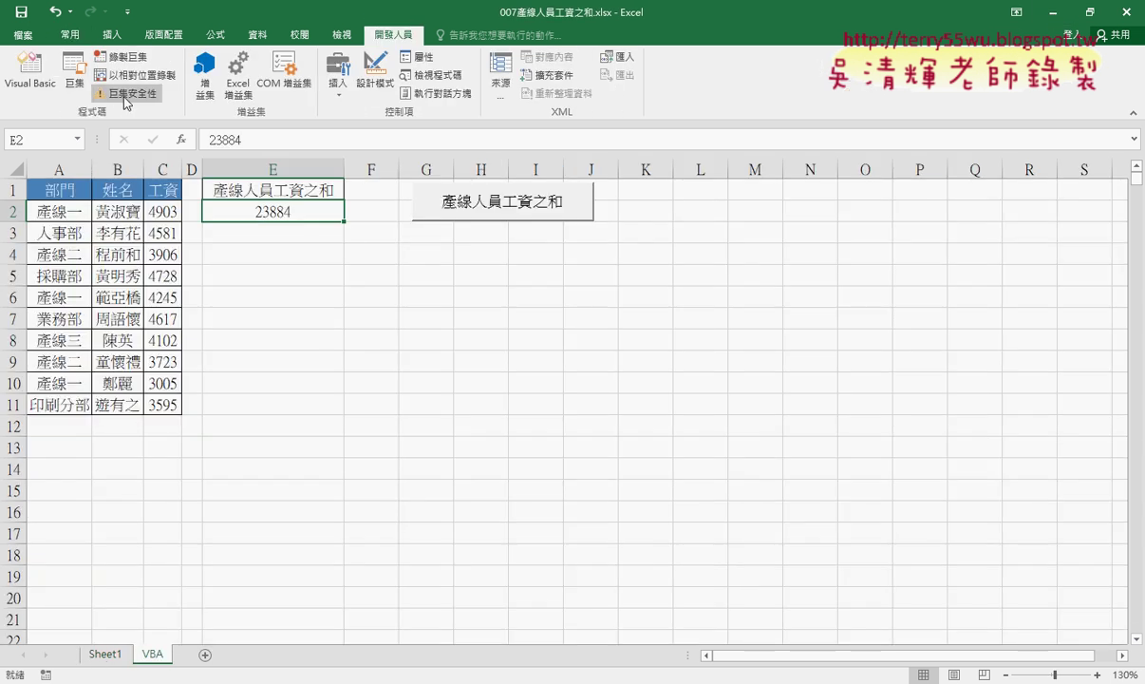
{"action": "left_click", "coordinate": [20, 13]}
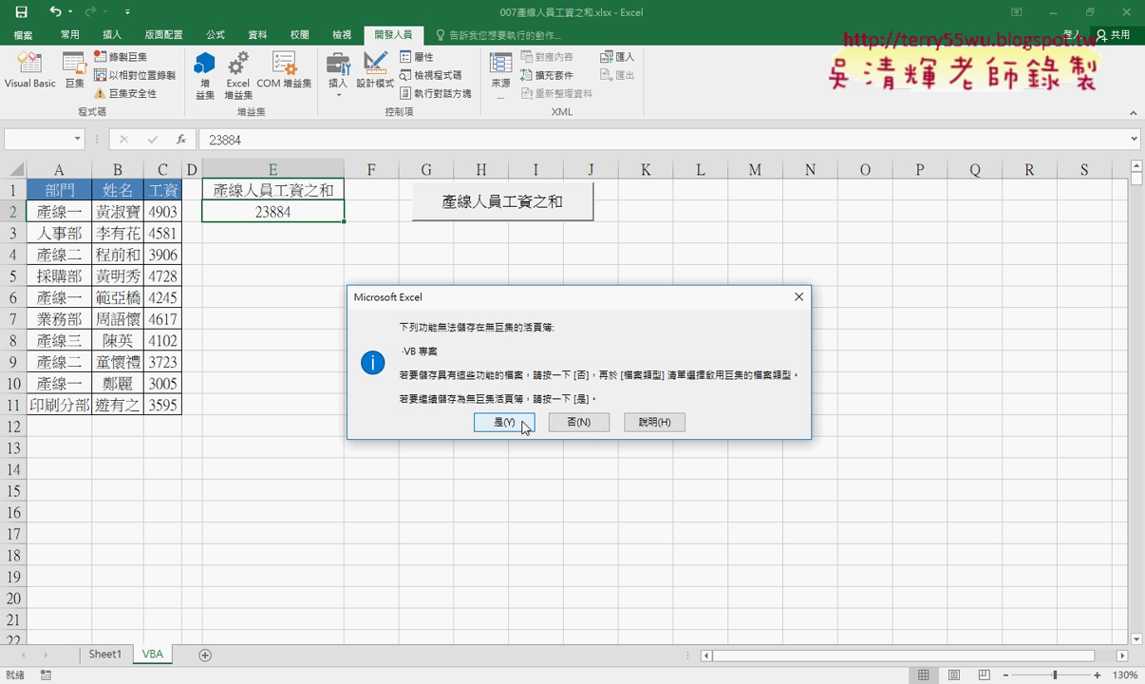
{"action": "left_click", "coordinate": [570, 423]}
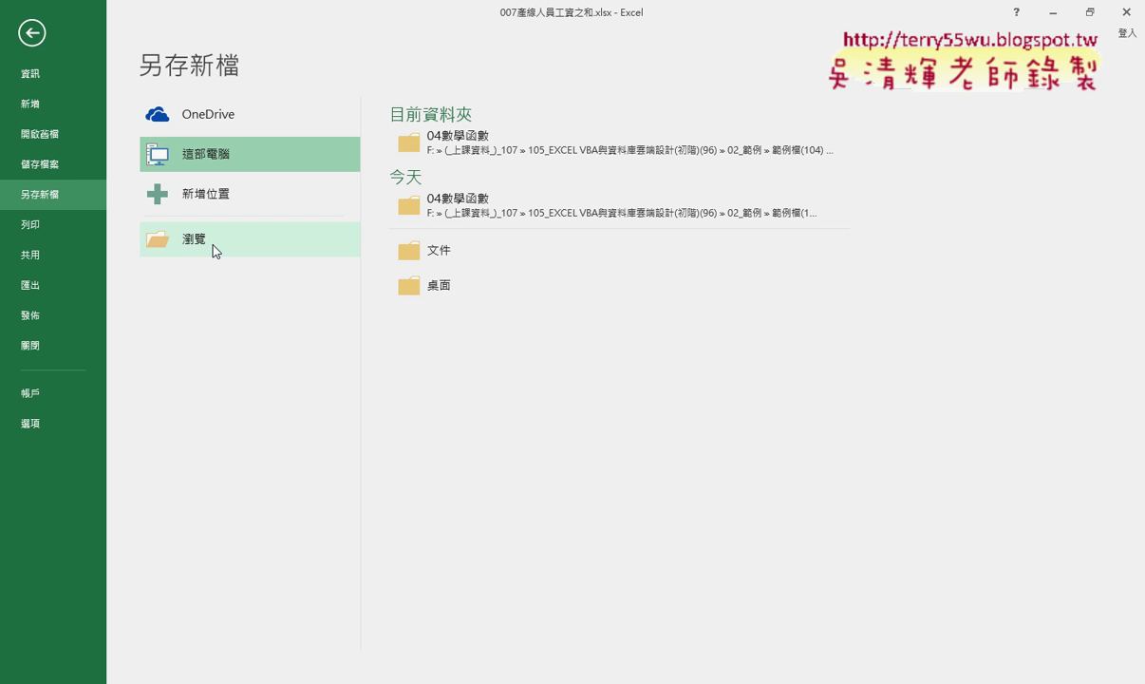
{"action": "left_click", "coordinate": [214, 241]}
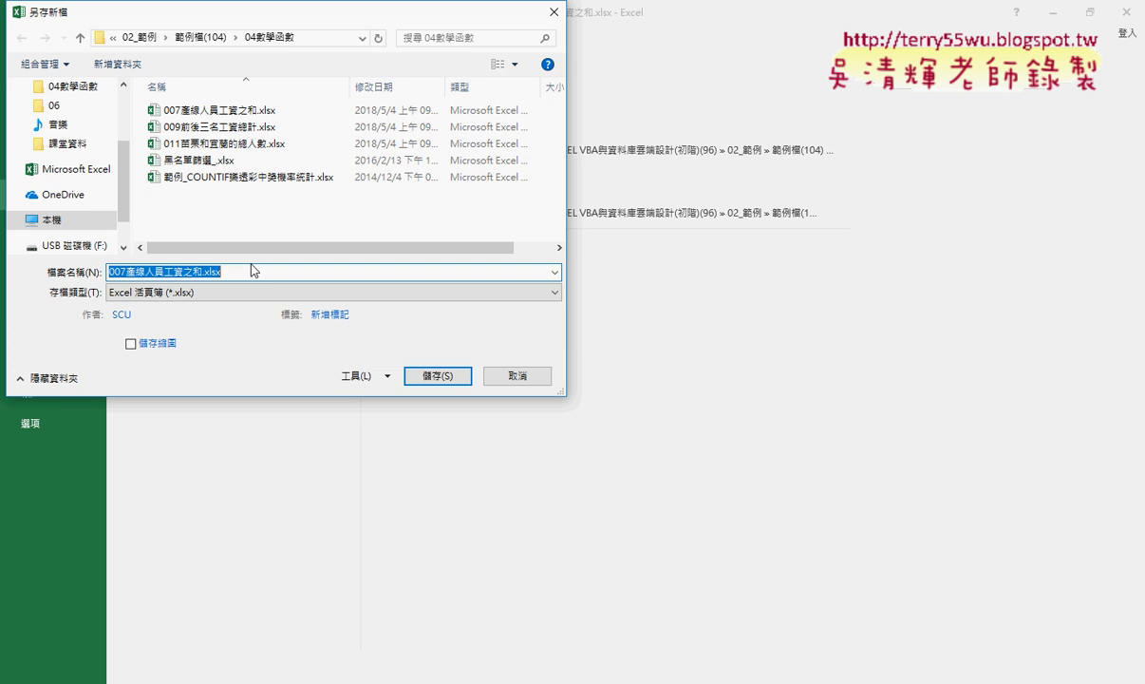
{"action": "left_click", "coordinate": [225, 292]}
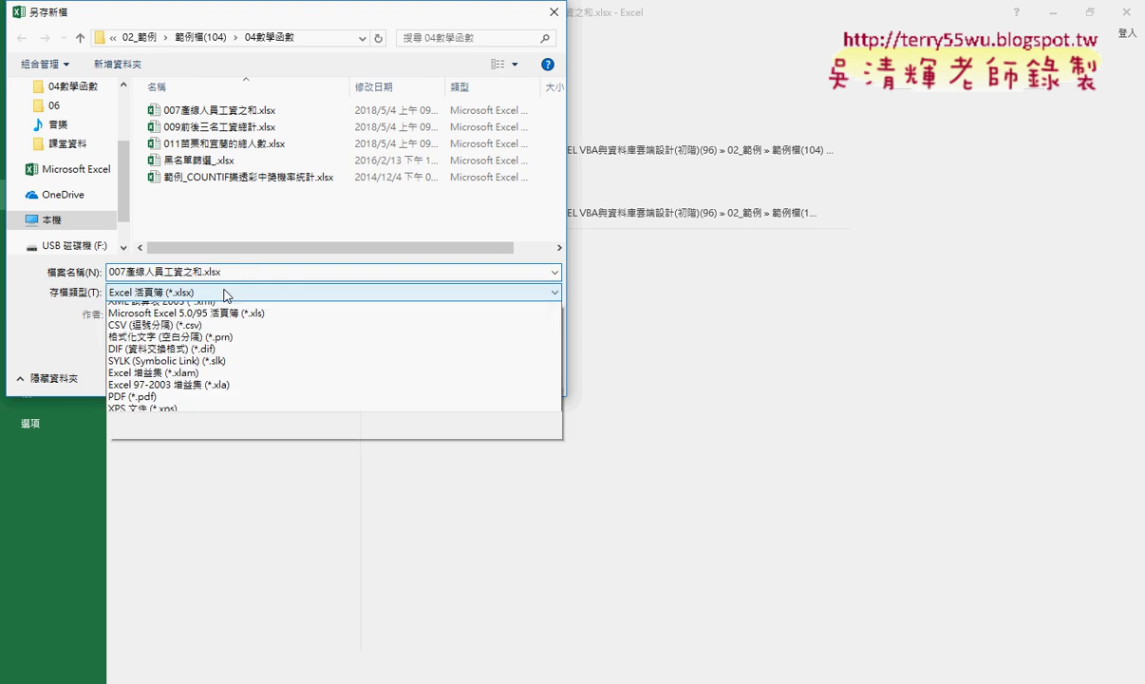
{"action": "left_click", "coordinate": [225, 321]}
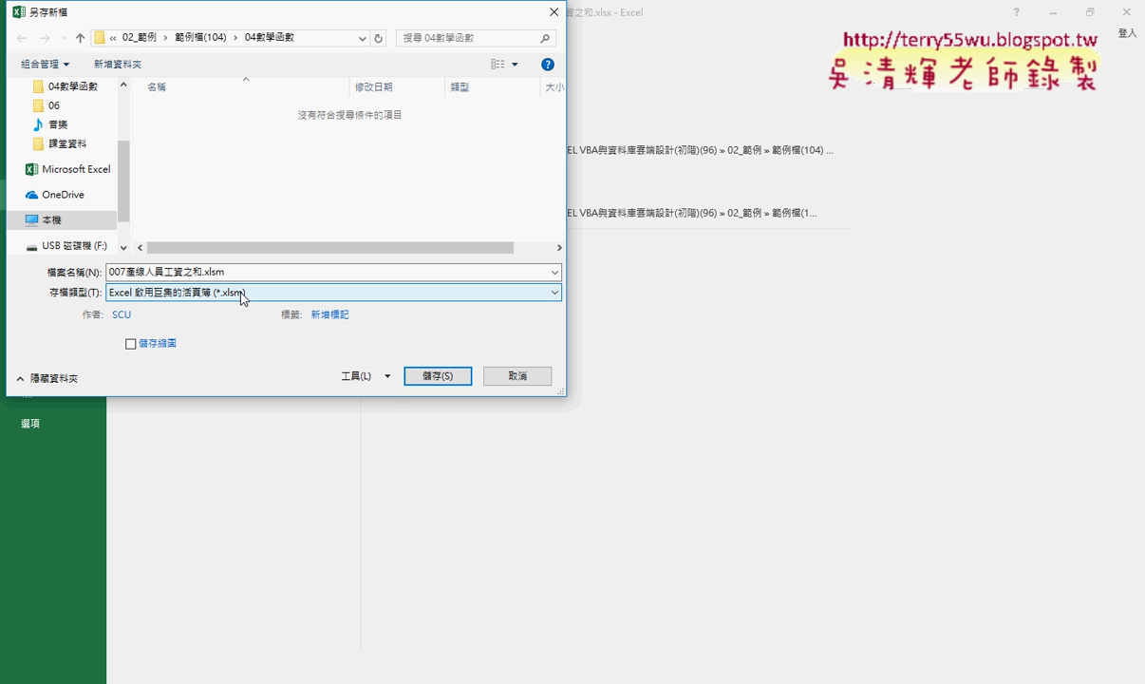
{"action": "left_click", "coordinate": [446, 379]}
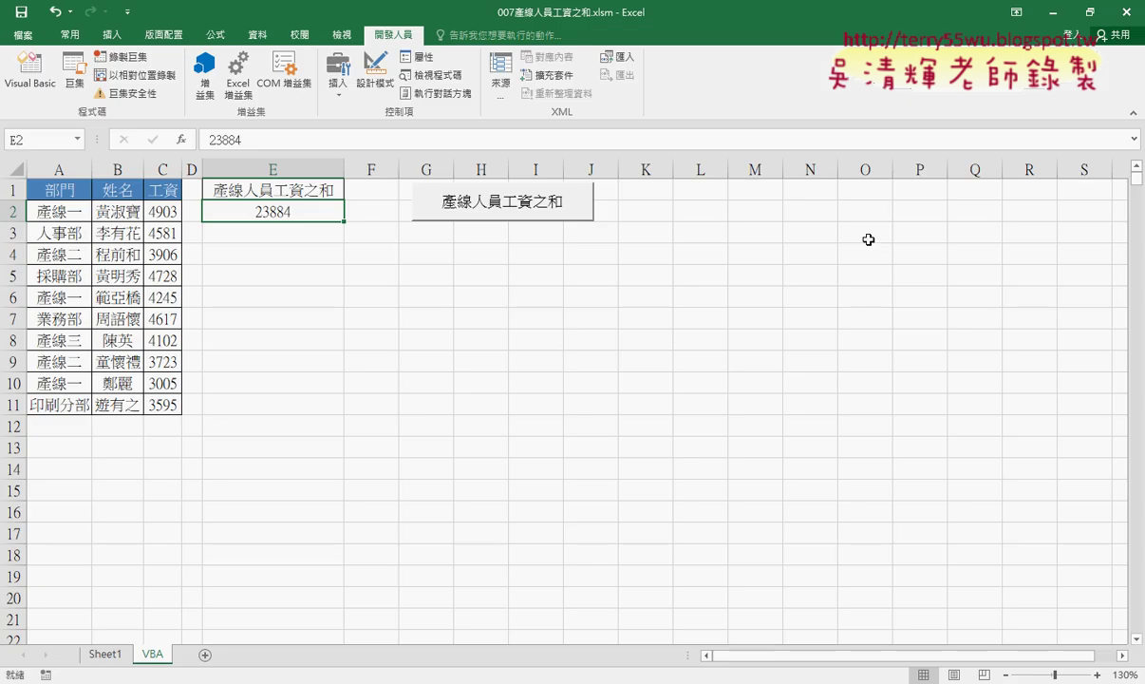
Close the 007 workbook and start a SUMIF function in D2 of the 011 workbook.
{"action": "left_click", "coordinate": [1124, 13]}
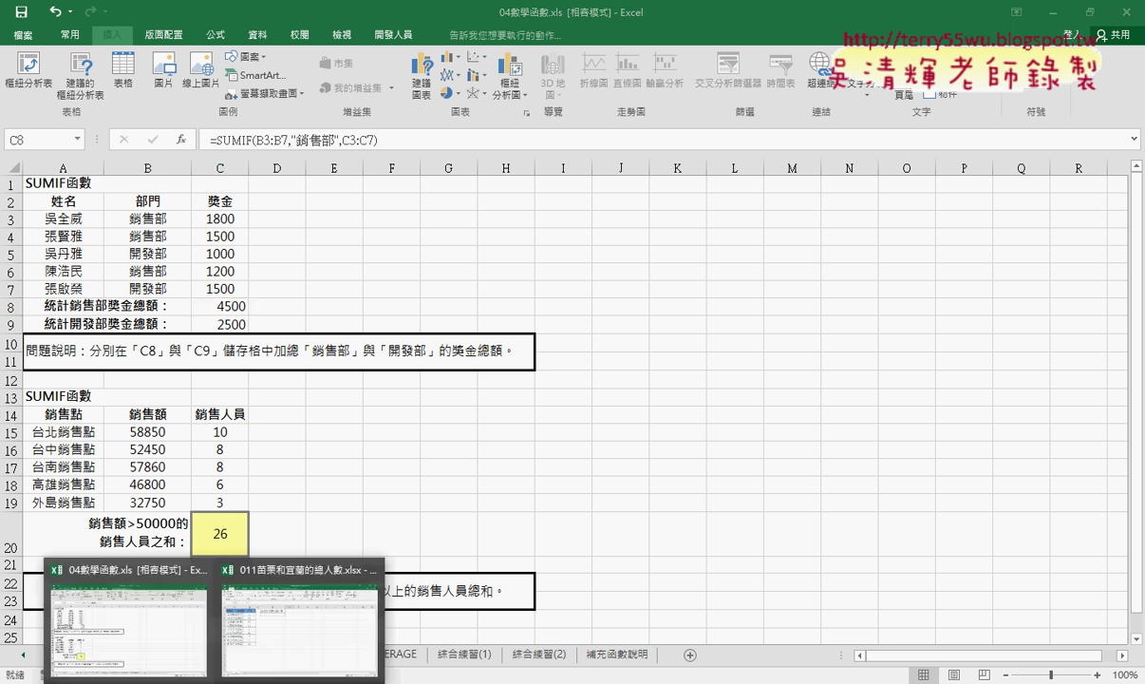
{"action": "left_click", "coordinate": [252, 596]}
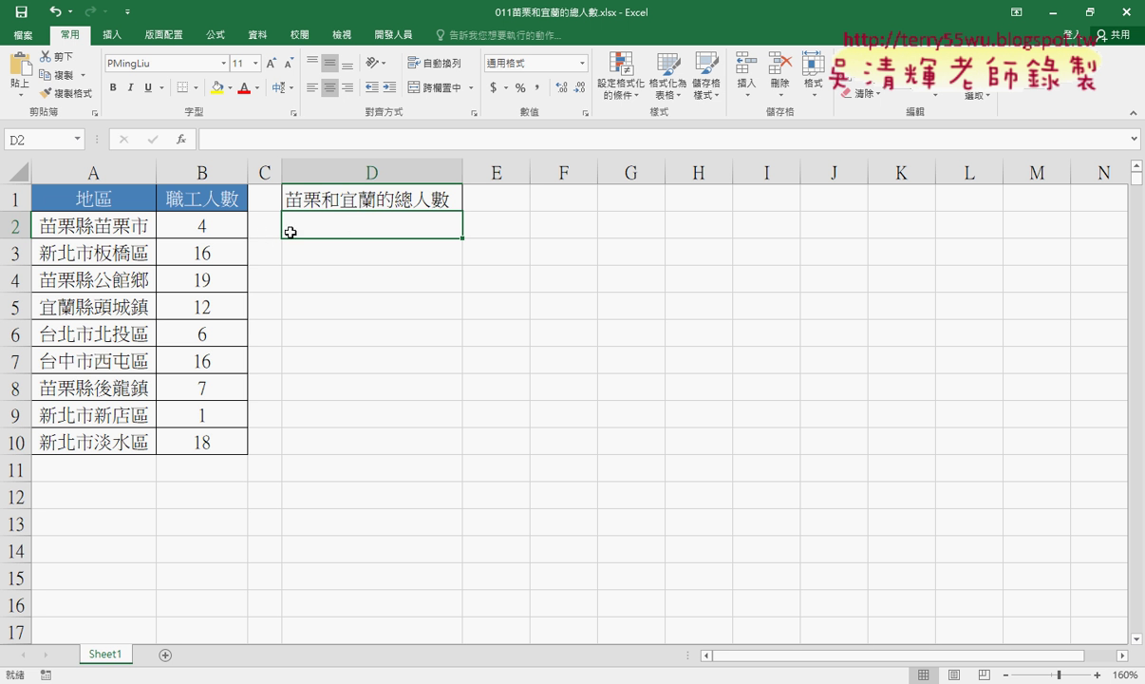
{"action": "left_click", "coordinate": [181, 140]}
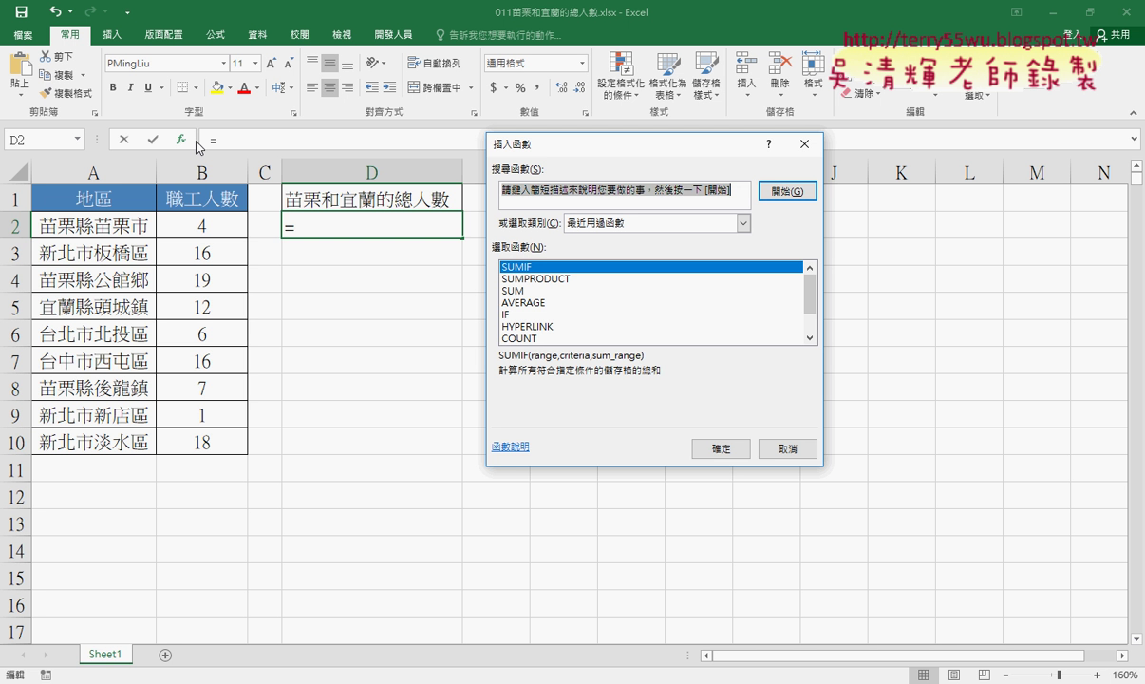
{"action": "double_click", "coordinate": [528, 270]}
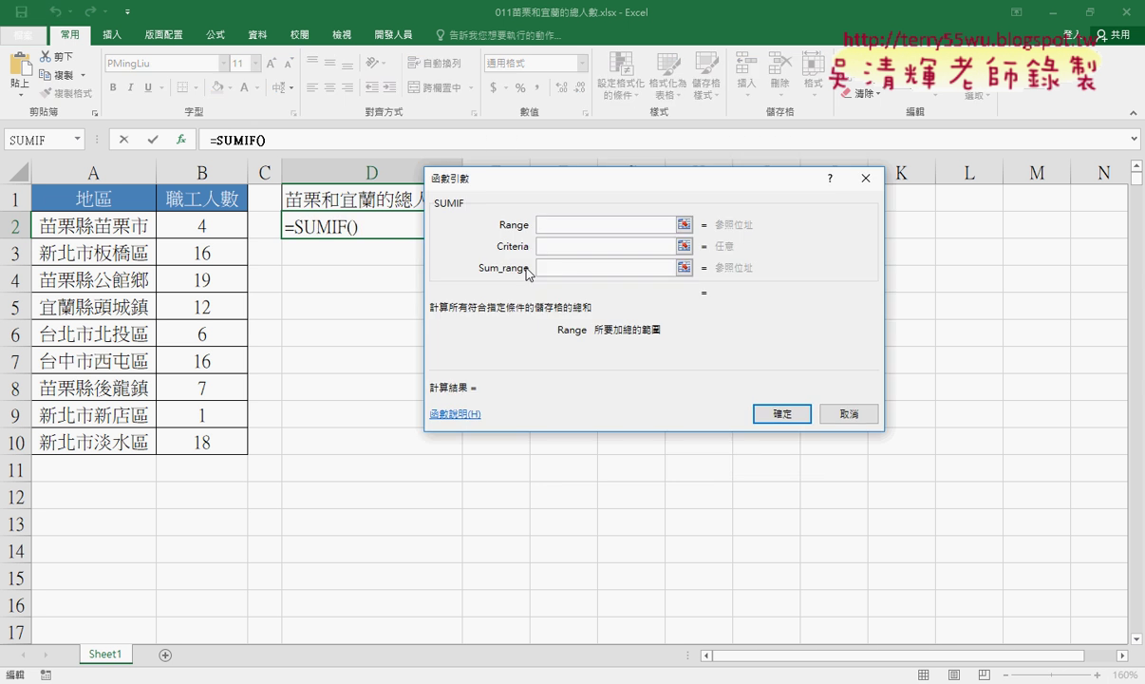
Fill SUMIF with Range A2:A10, Criteria "苗栗*" and Sum_range B2:B10, returning 30.
{"action": "left_click", "coordinate": [570, 246]}
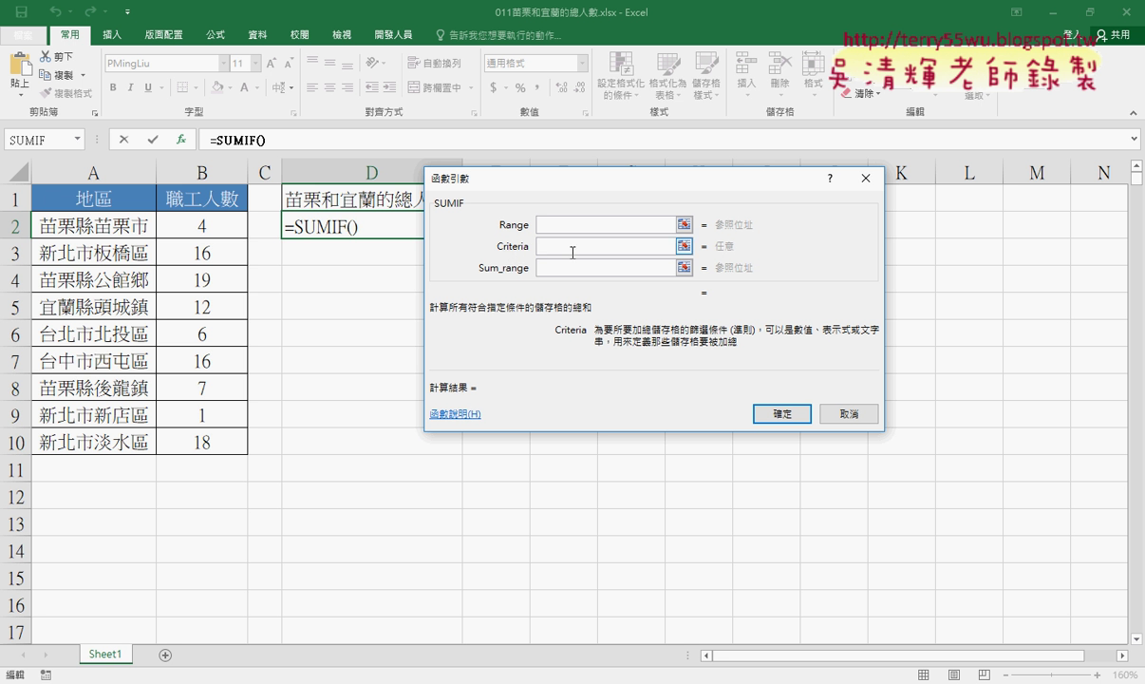
{"action": "type", "text": "\"\""}
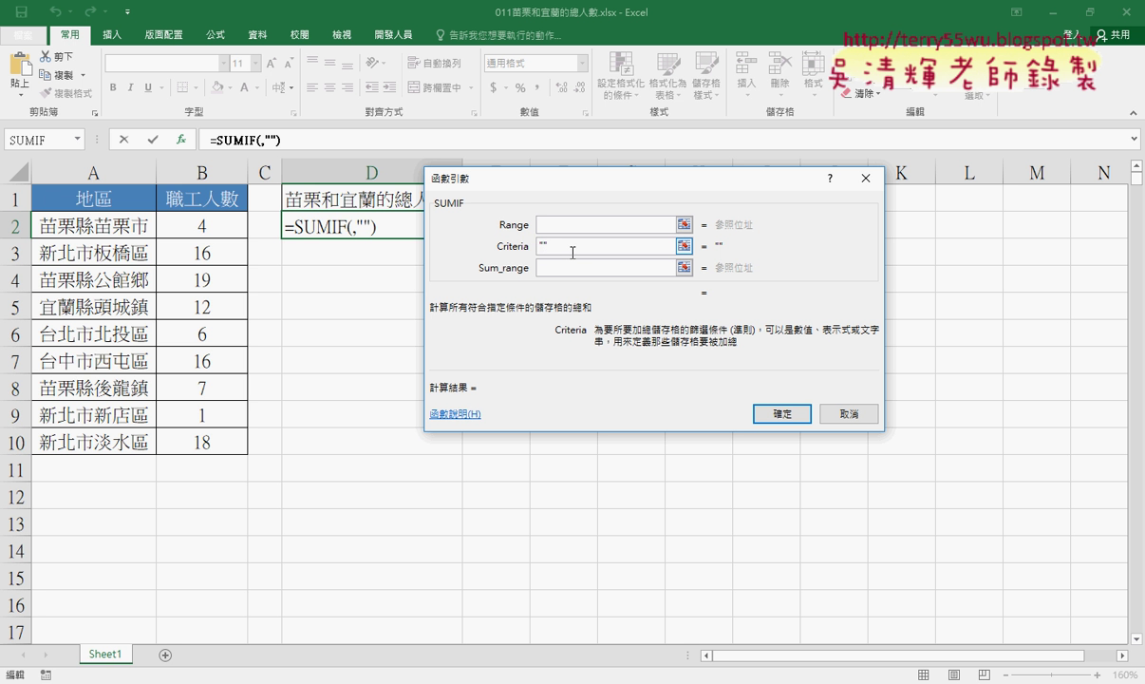
{"action": "type", "text": "苗"}
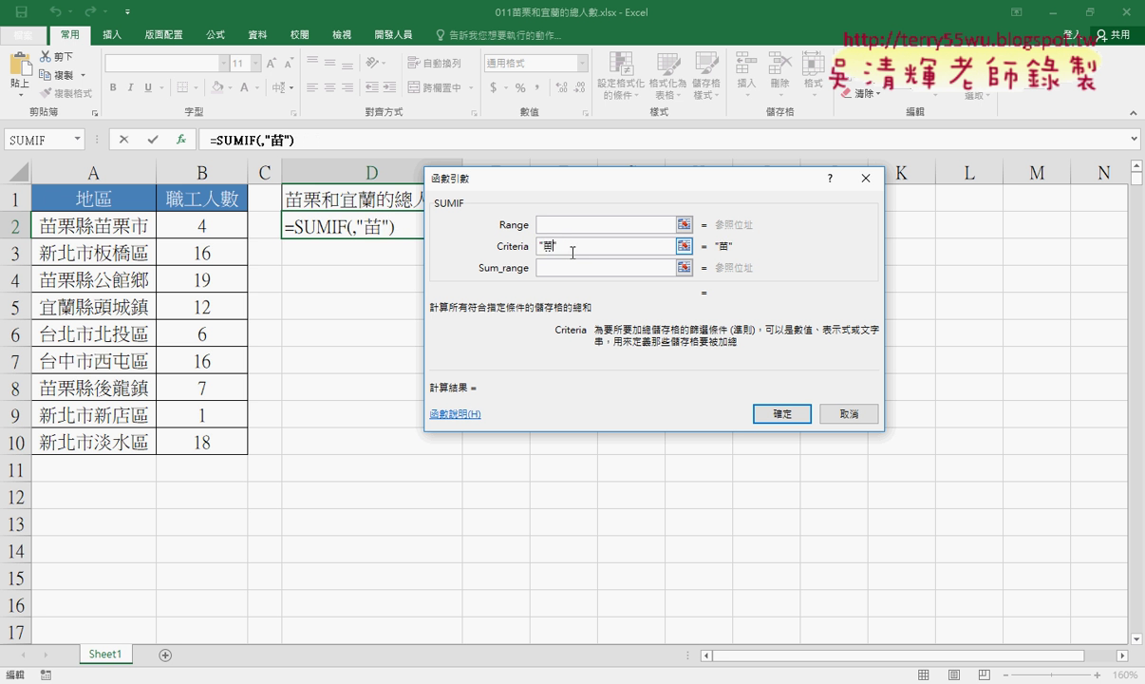
{"action": "type", "text": "栗"}
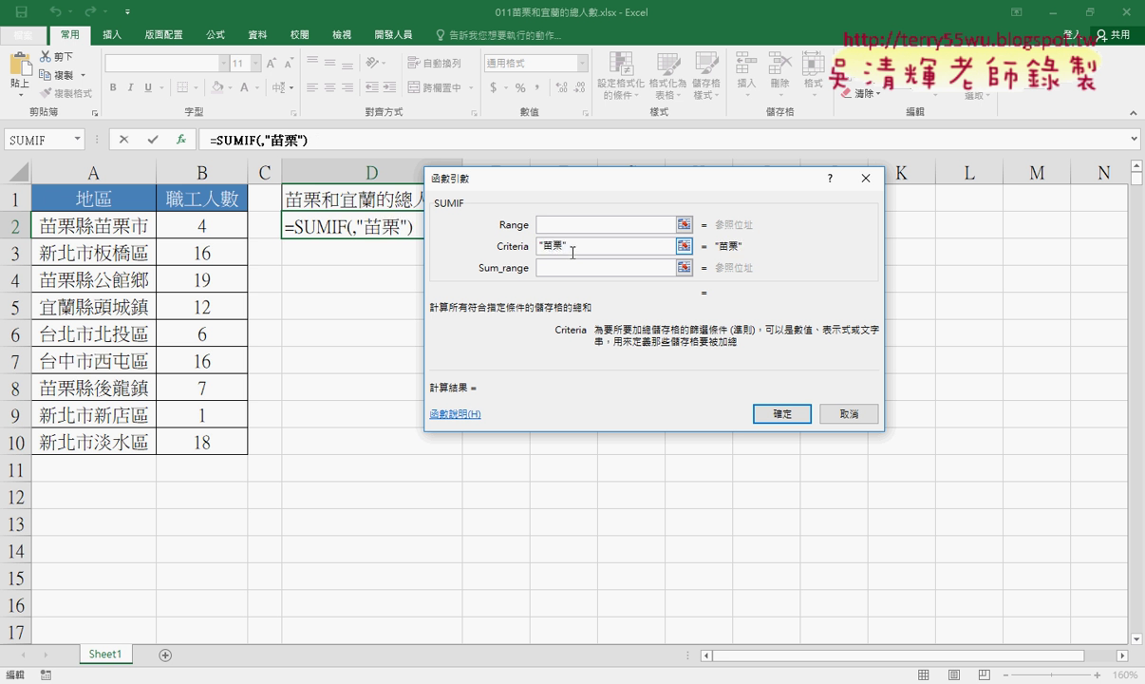
{"action": "type", "text": "*"}
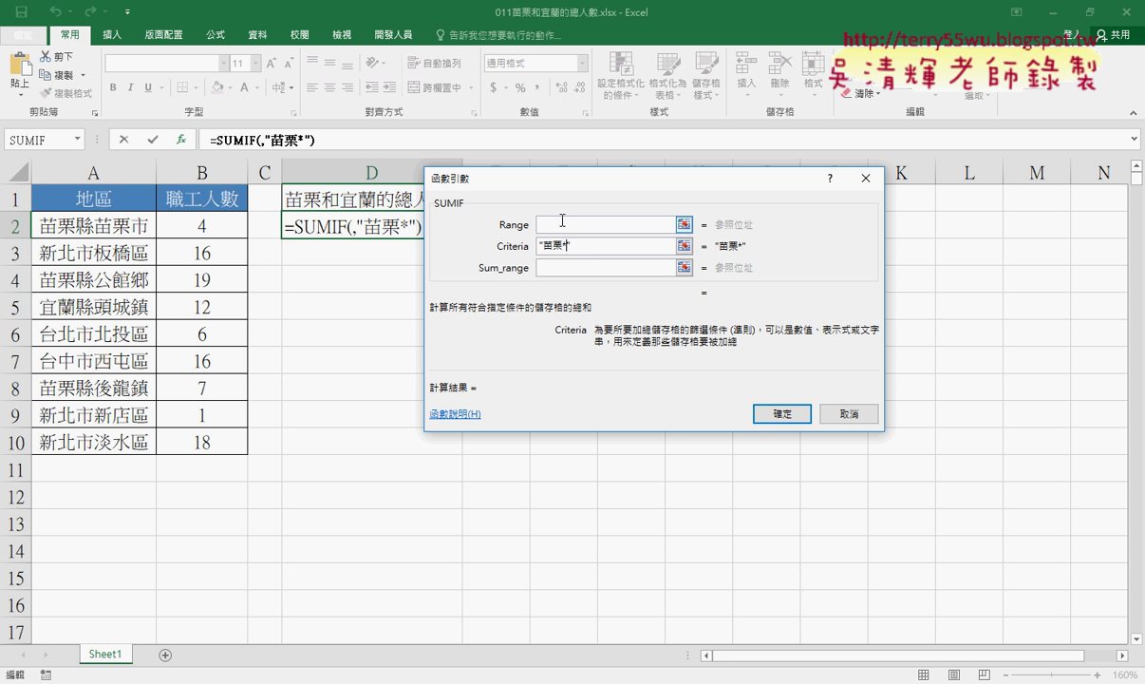
{"action": "left_click", "coordinate": [560, 224]}
{"action": "left_click_drag", "start_coordinate": [121, 225], "coordinate": [118, 443]}
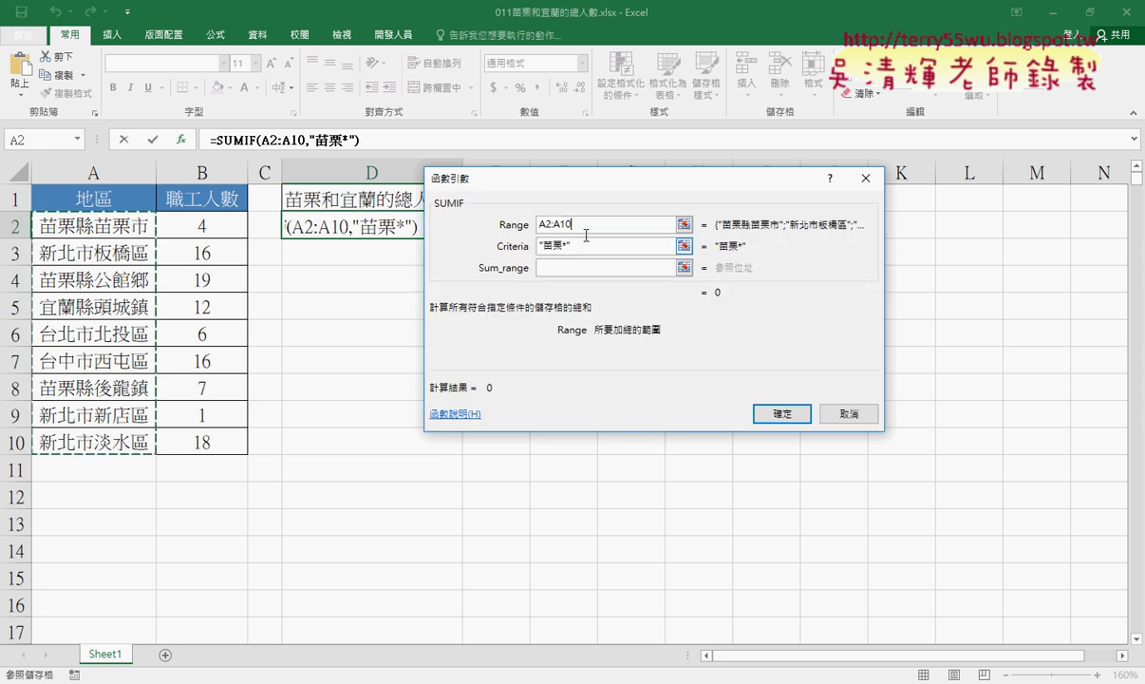
{"action": "left_click", "coordinate": [568, 268]}
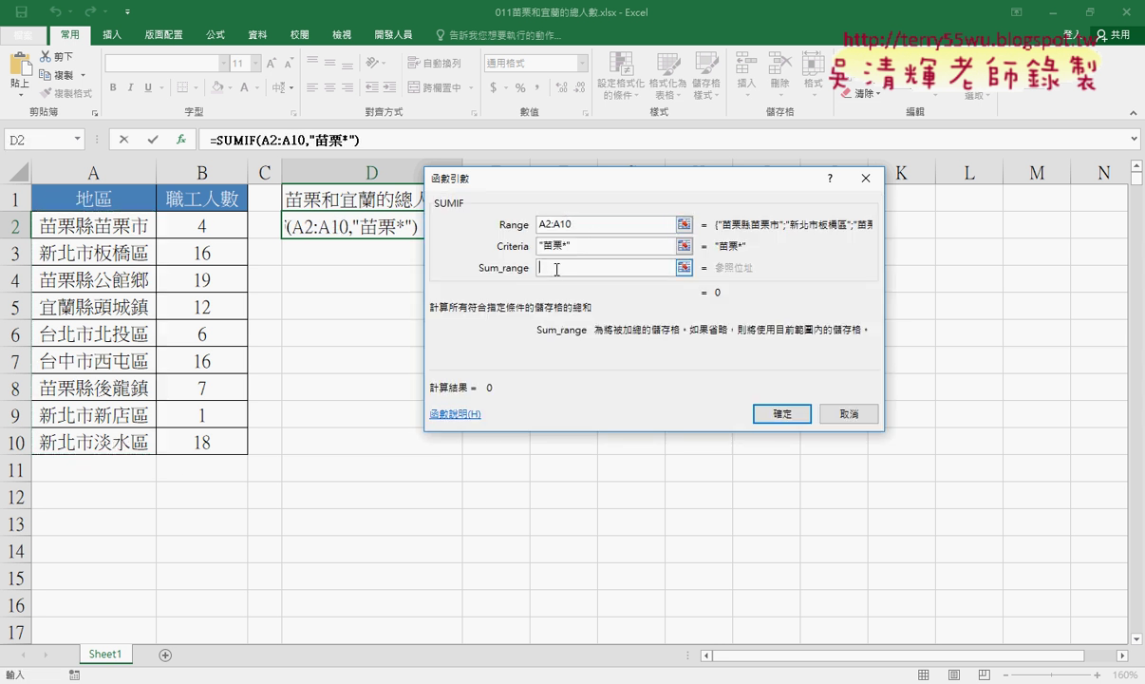
{"action": "left_click_drag", "start_coordinate": [199, 224], "coordinate": [203, 430]}
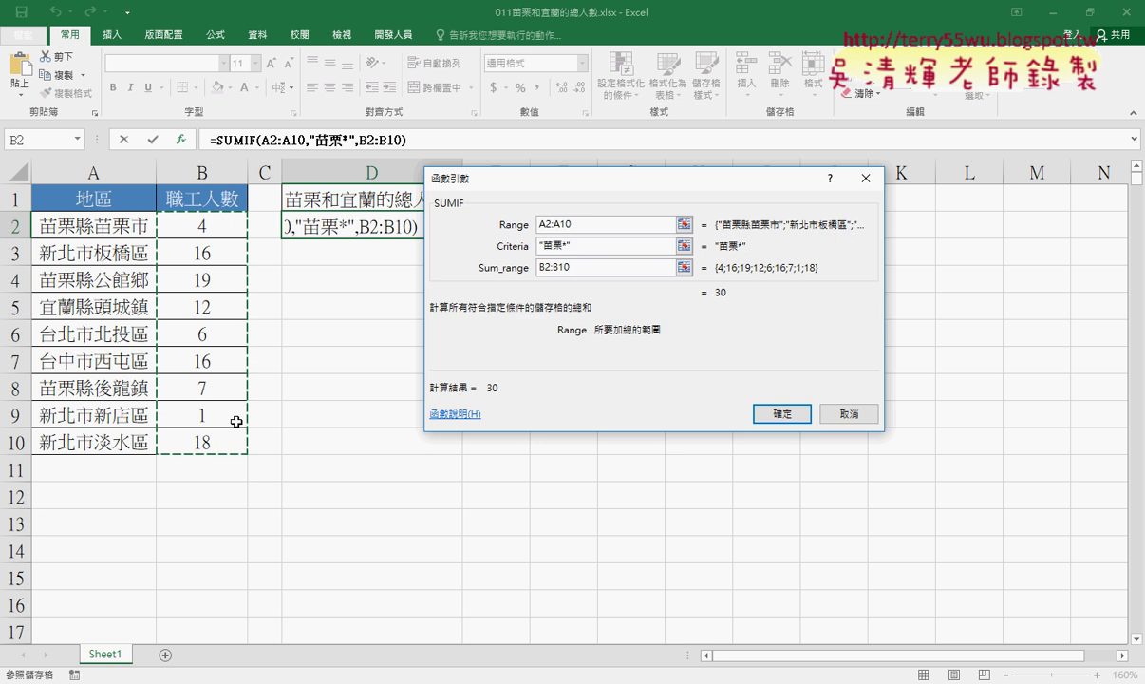
{"action": "left_click", "coordinate": [781, 414]}
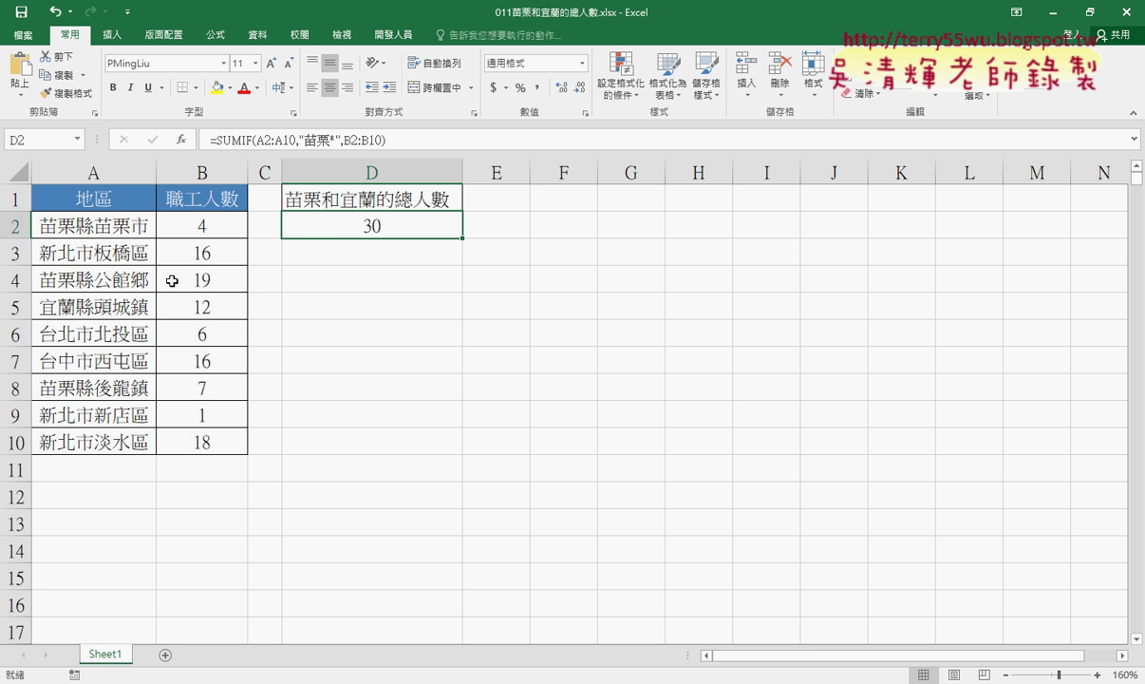
Append a copied SUMIF with criteria "宜蘭*" to the D2 formula, giving 42.
{"action": "left_click_drag", "start_coordinate": [386, 140], "coordinate": [216, 138]}
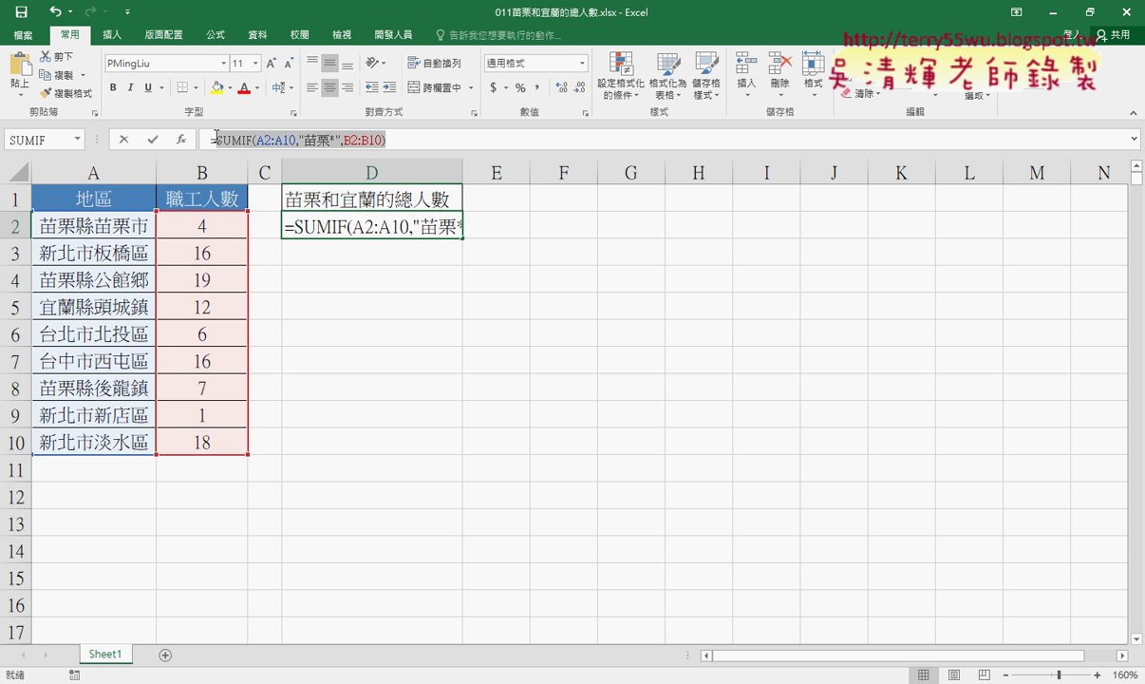
{"action": "right_click", "coordinate": [287, 139]}
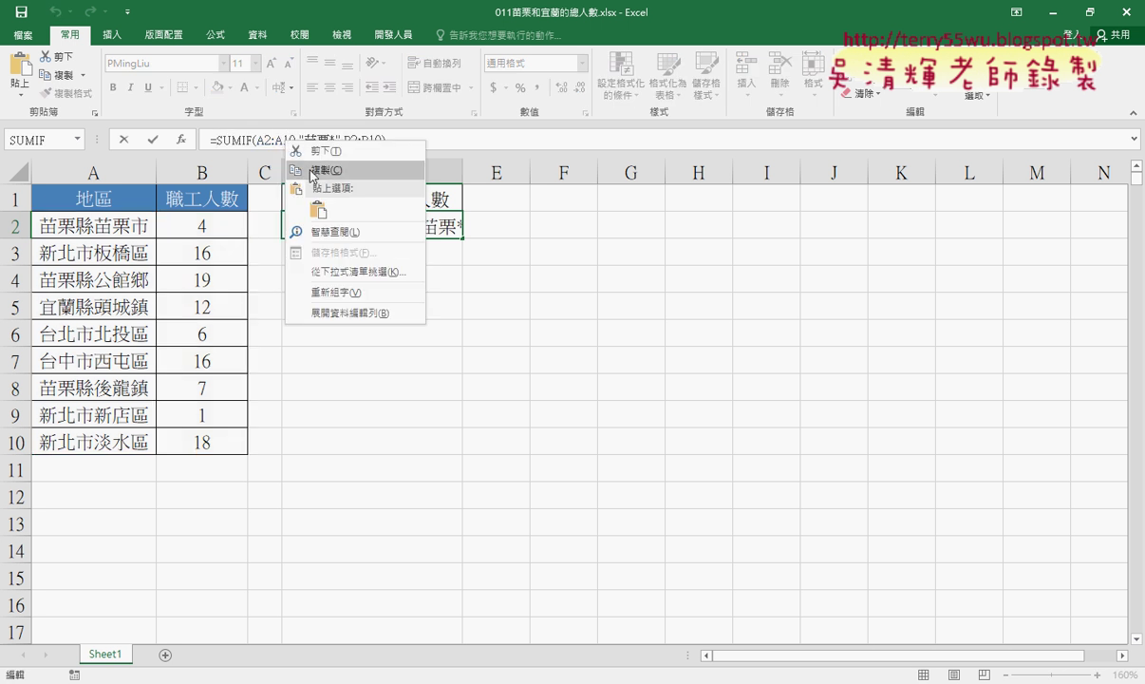
{"action": "left_click", "coordinate": [323, 170]}
{"action": "left_click", "coordinate": [419, 140]}
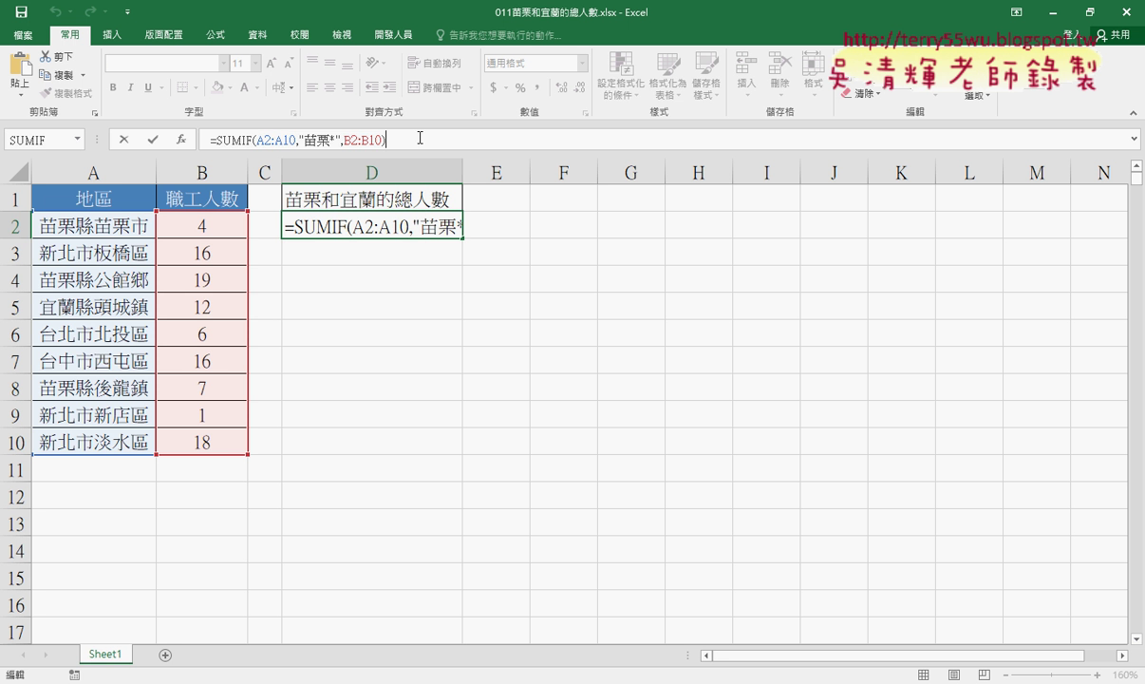
{"action": "type", "text": "+"}
{"action": "key", "text": "ctrl+v"}
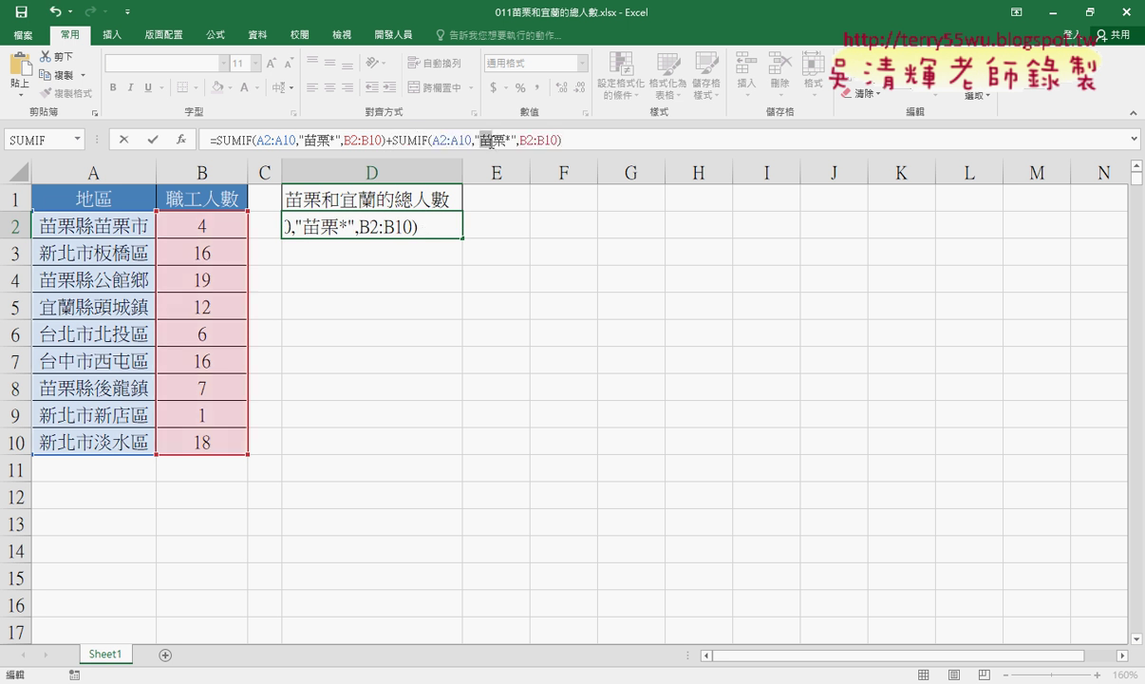
{"action": "left_click_drag", "start_coordinate": [479, 140], "coordinate": [506, 140]}
{"action": "type", "text": "一ㄌㄢ"}
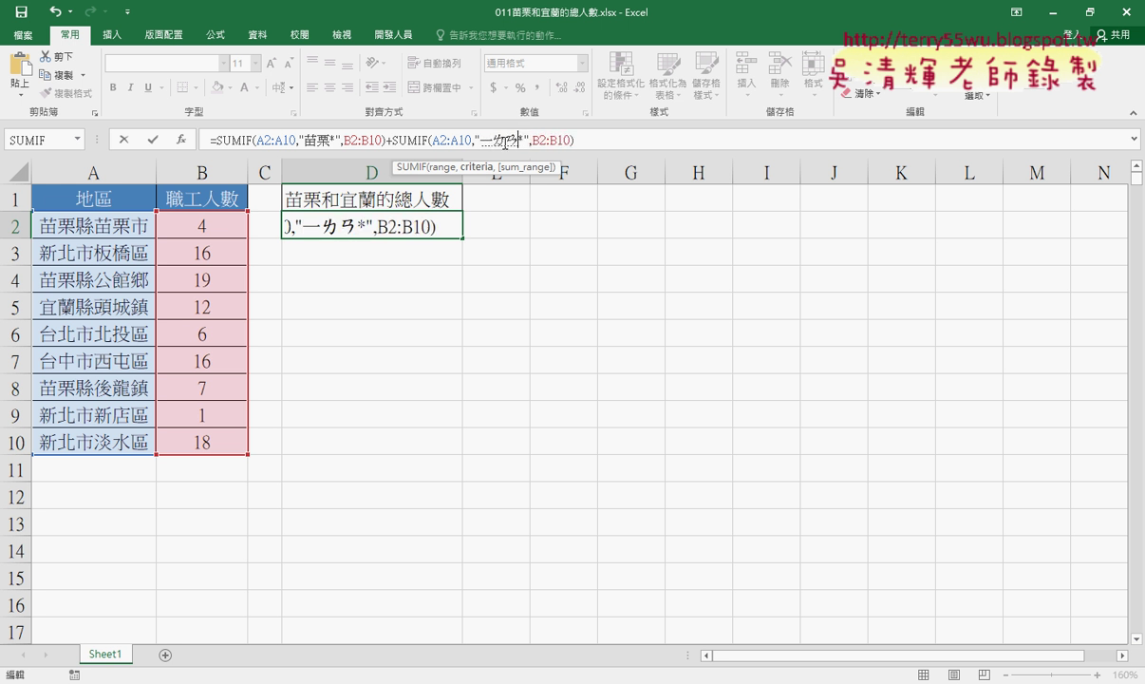
{"action": "type", "text": "宜蘭"}
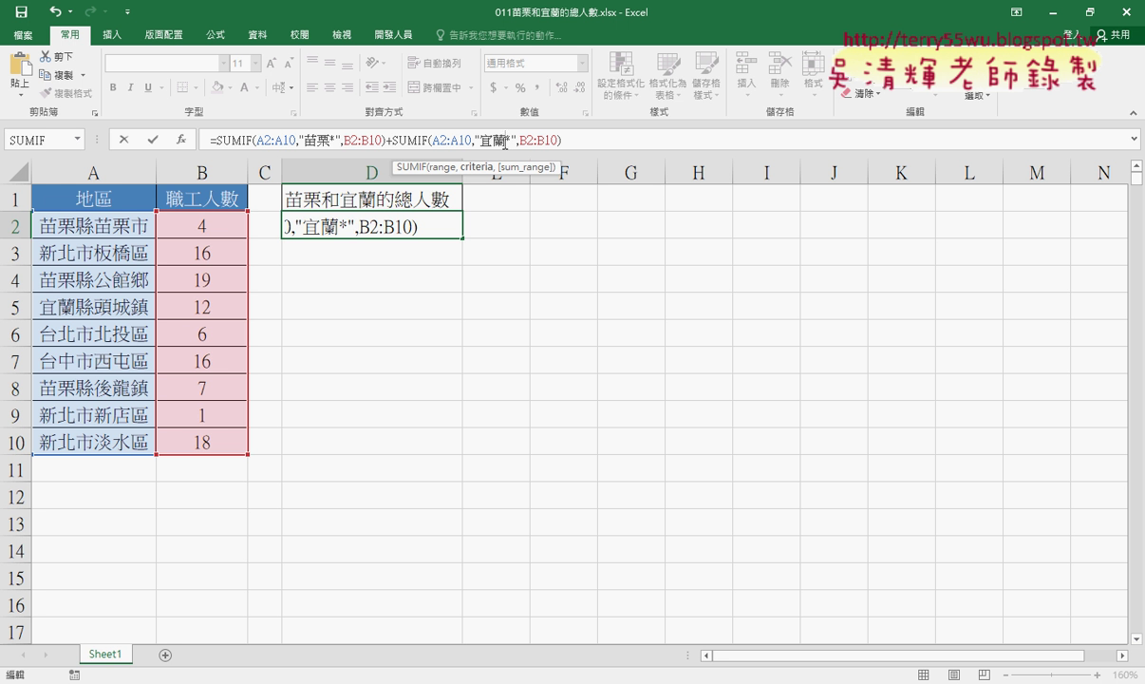
{"action": "key", "text": "Return"}
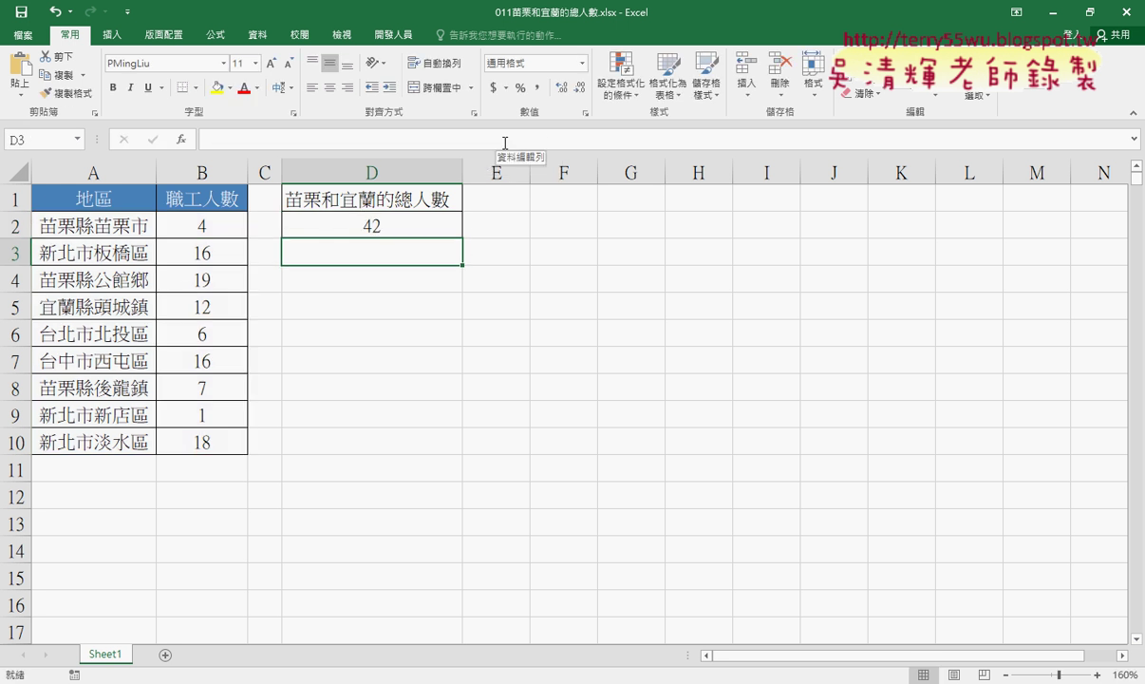
Copy Sheet1, rename the copy to VBA, and clear the formula from D2.
{"action": "left_click_drag", "start_coordinate": [104, 653], "coordinate": [172, 655]}
{"action": "double_click", "coordinate": [170, 653]}
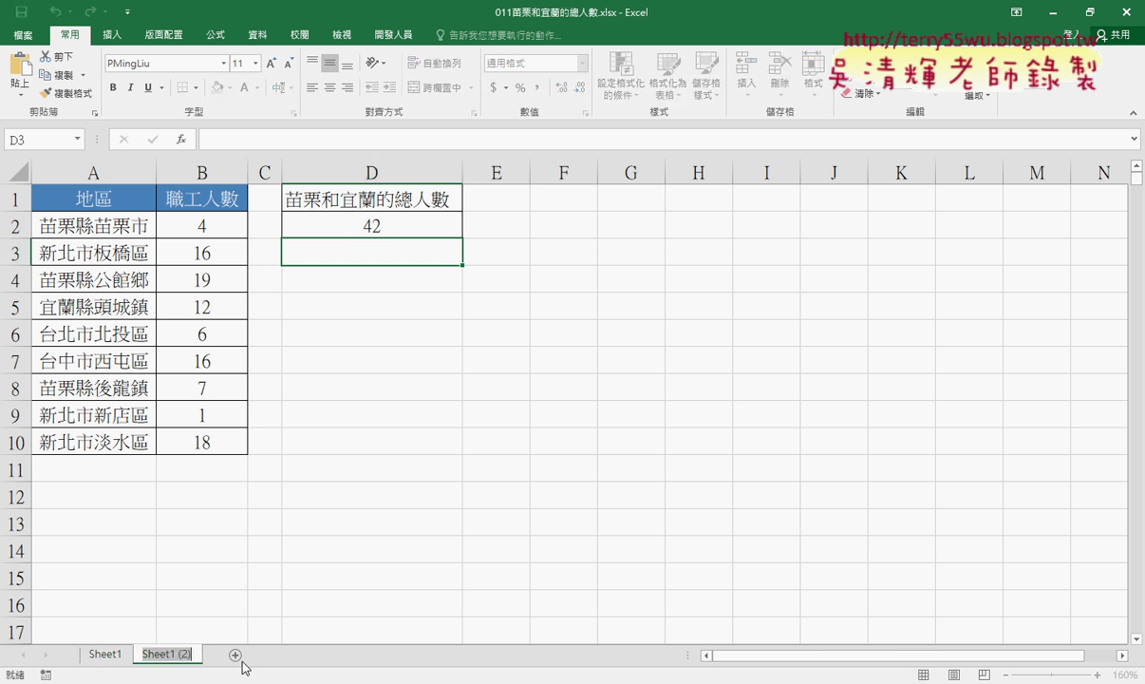
{"action": "type", "text": "VBA"}
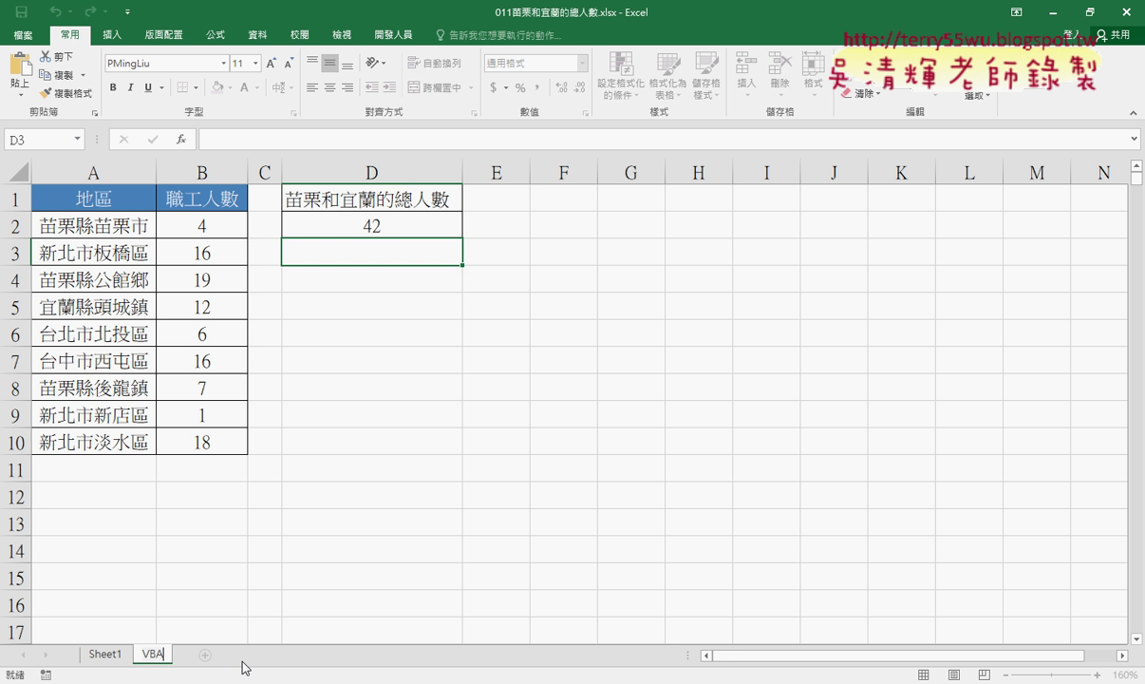
{"action": "key", "text": "Return"}
{"action": "left_click", "coordinate": [416, 224]}
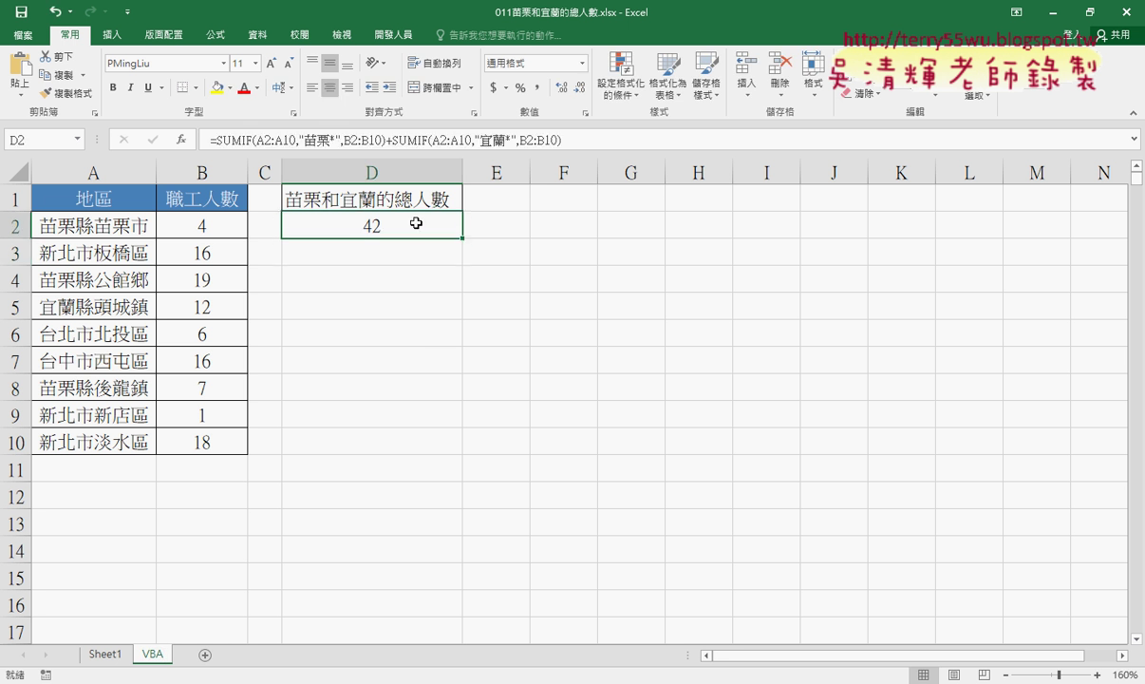
{"action": "key", "text": "Delete"}
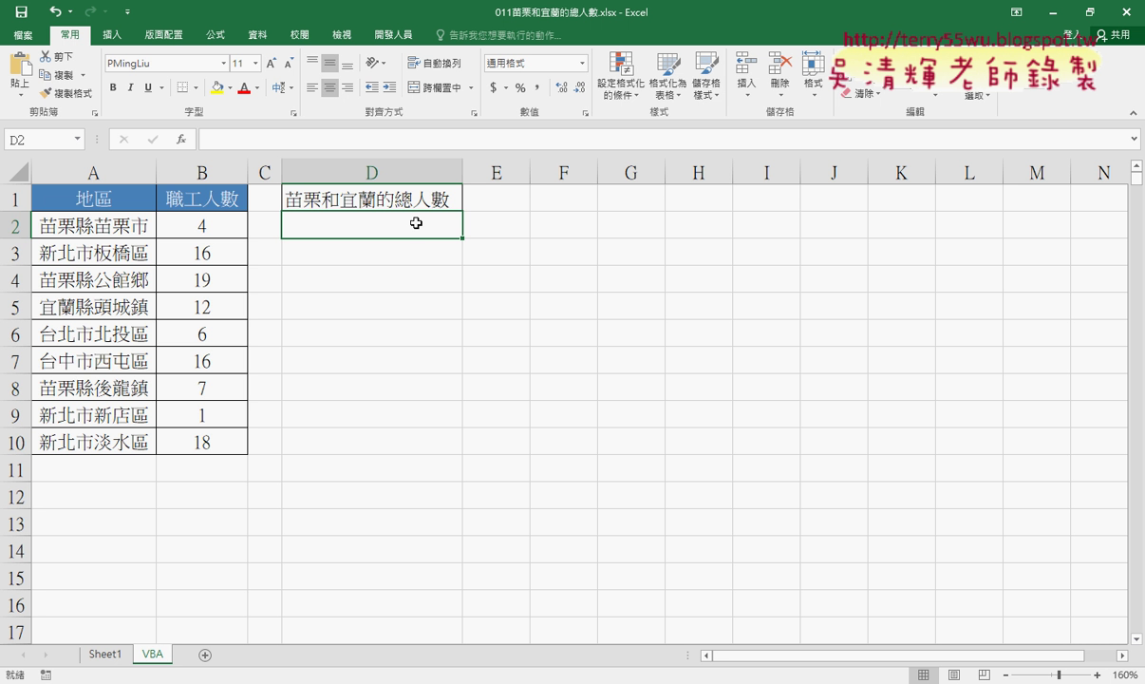
Open the Visual Basic editor and insert a new module into the 011 project.
{"action": "left_click", "coordinate": [393, 35]}
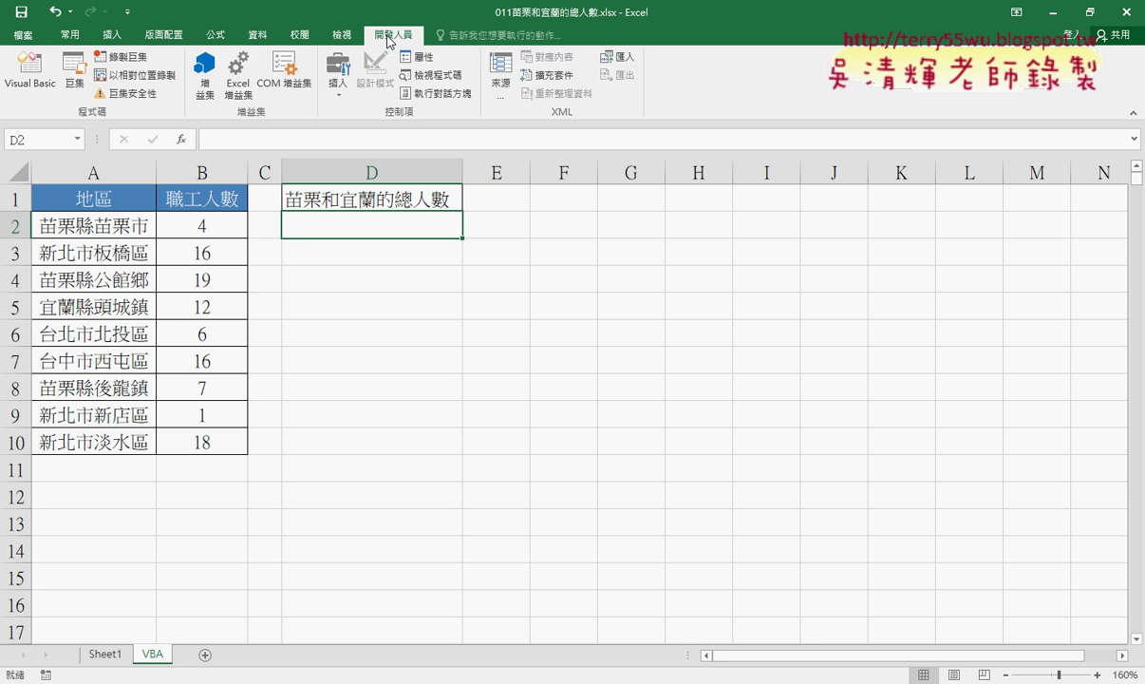
{"action": "left_click", "coordinate": [27, 90]}
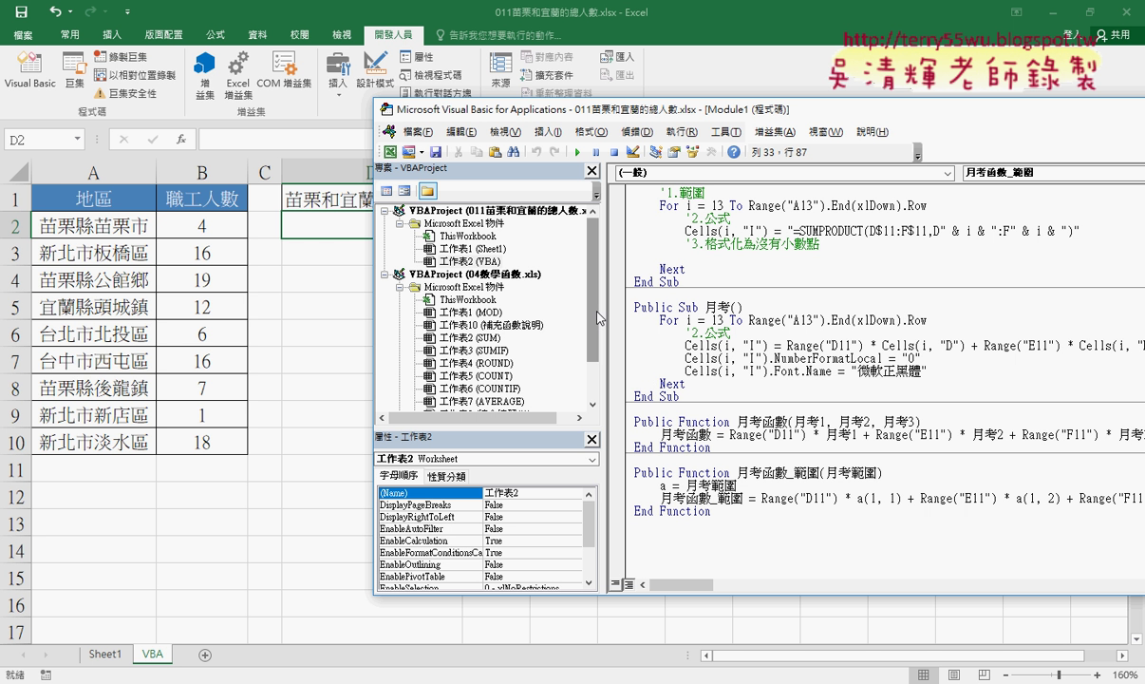
{"action": "left_click_drag", "start_coordinate": [594, 314], "coordinate": [602, 302]}
{"action": "right_click", "coordinate": [471, 235]}
{"action": "mouse_move", "coordinate": [519, 300]}
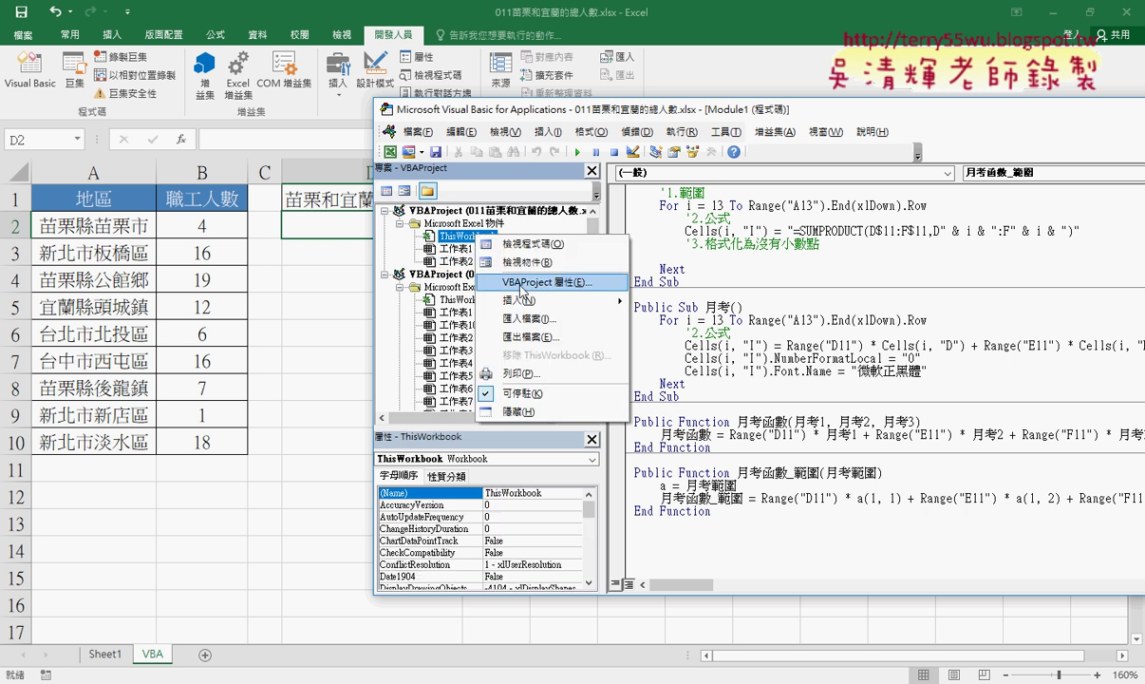
{"action": "left_click", "coordinate": [642, 323]}
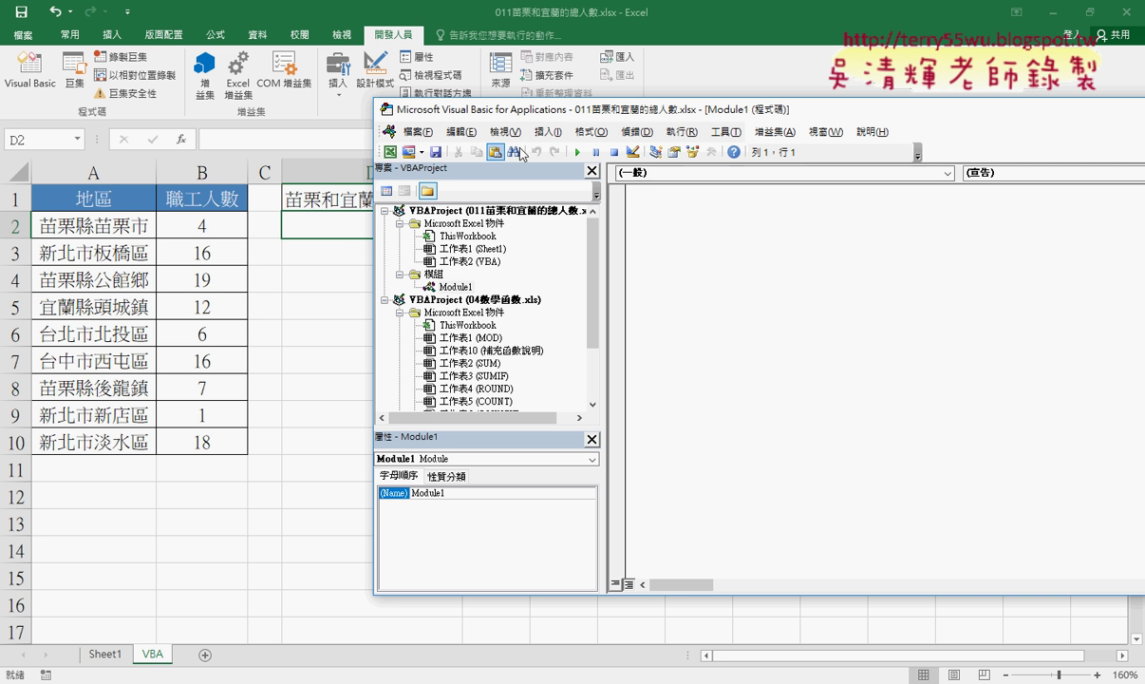
Add a Public Sub named with D1's heading 苗栗和宜蘭的總人數, then open the 007 file.
{"action": "left_click", "coordinate": [349, 200]}
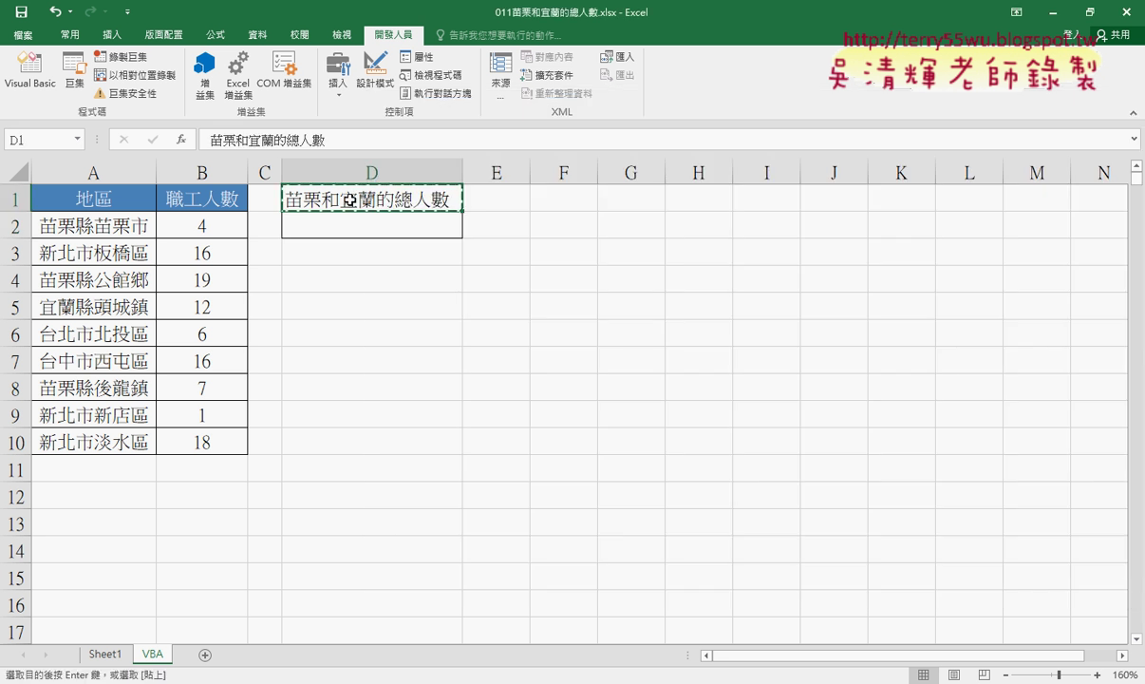
{"action": "left_click_drag", "start_coordinate": [359, 143], "coordinate": [187, 152]}
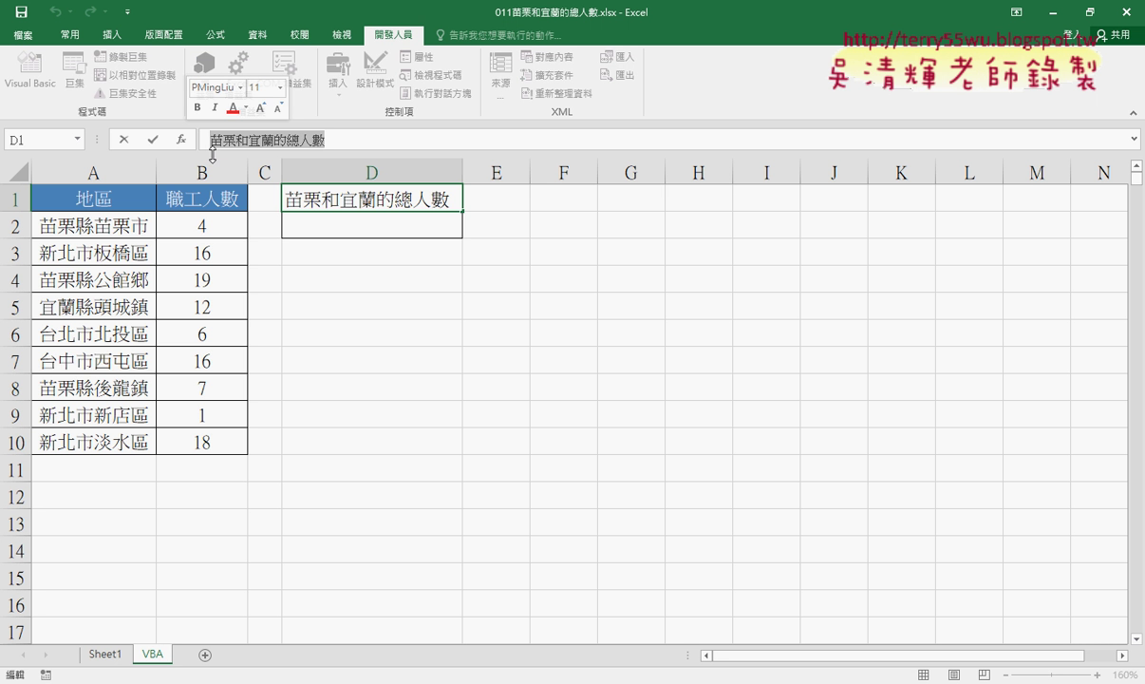
{"action": "left_click", "coordinate": [123, 141]}
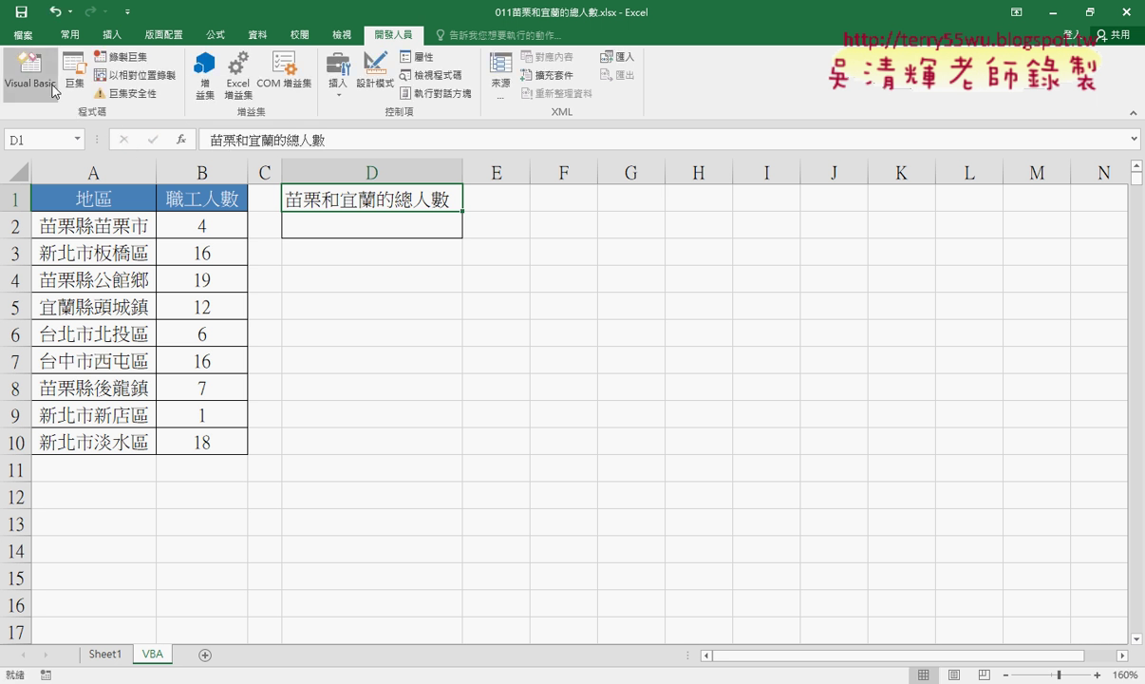
{"action": "left_click", "coordinate": [31, 69]}
{"action": "left_click", "coordinate": [548, 131]}
{"action": "left_click", "coordinate": [570, 152]}
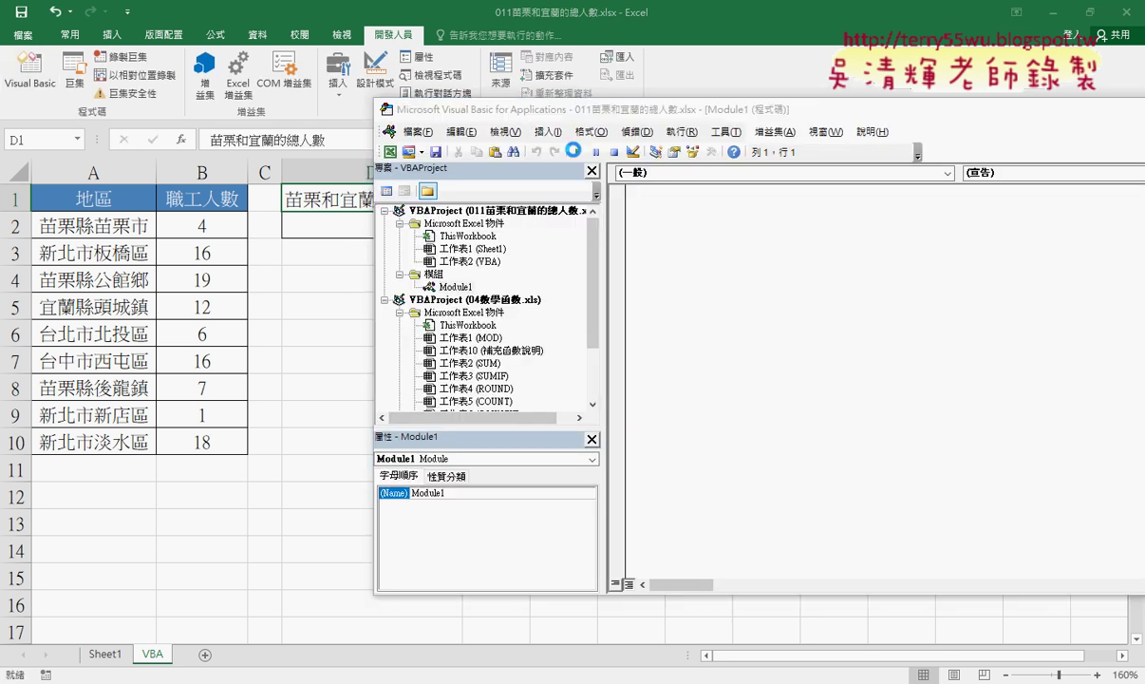
{"action": "right_click", "coordinate": [550, 198]}
{"action": "left_click", "coordinate": [586, 269]}
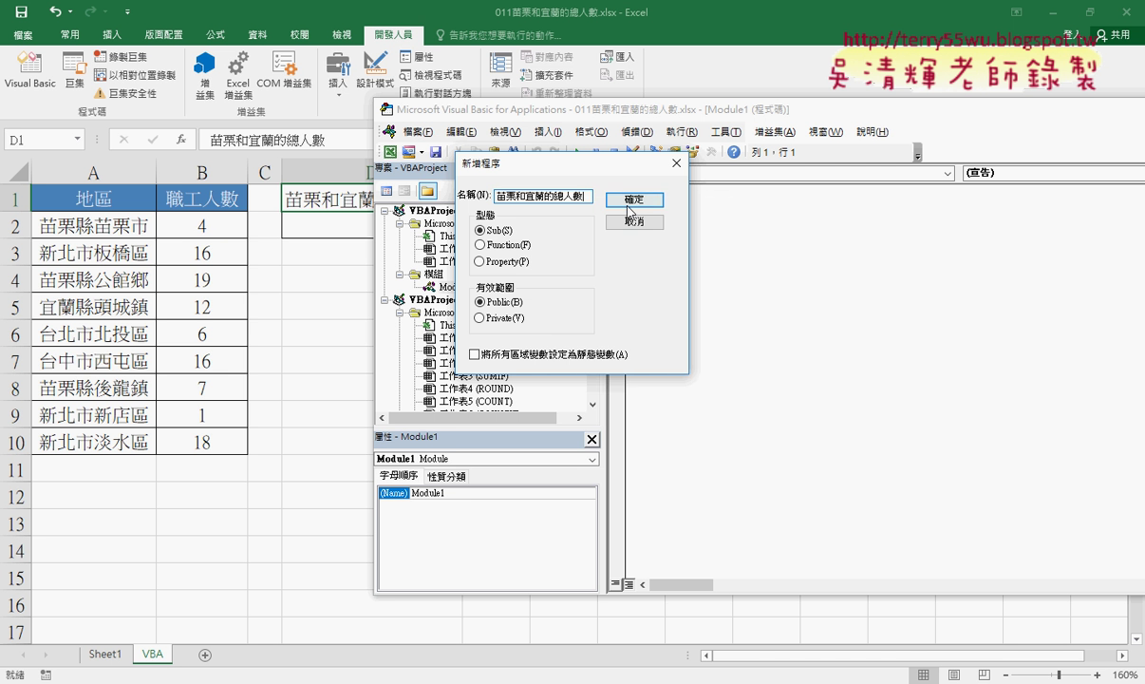
{"action": "left_click", "coordinate": [618, 195]}
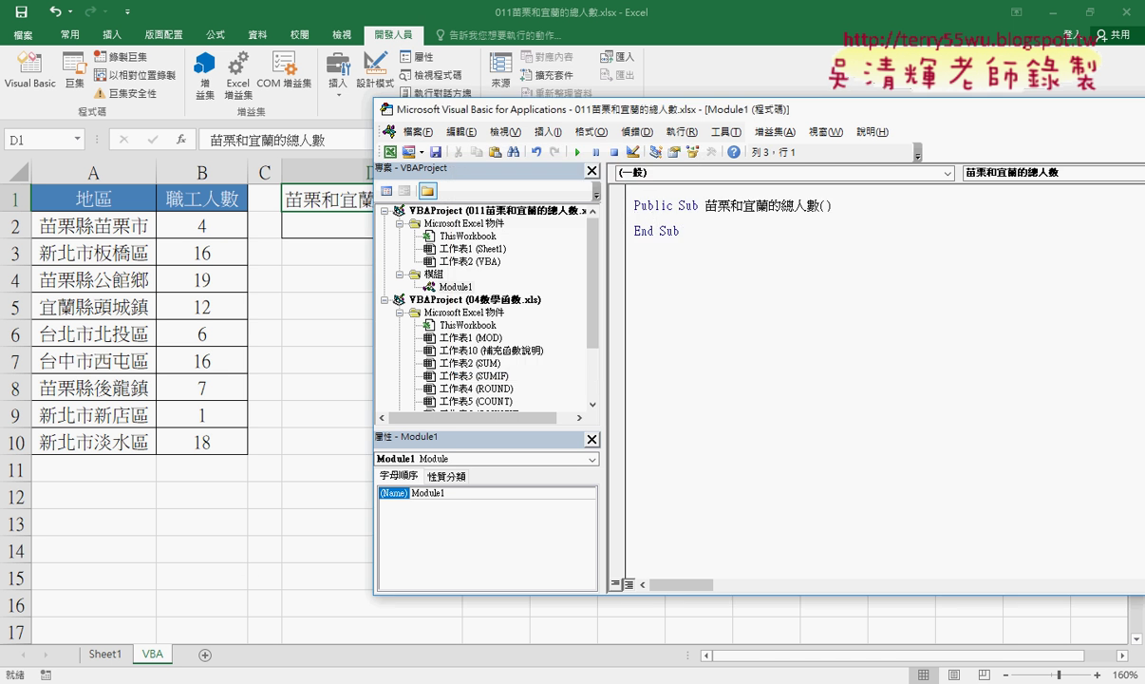
{"action": "left_click", "coordinate": [220, 594]}
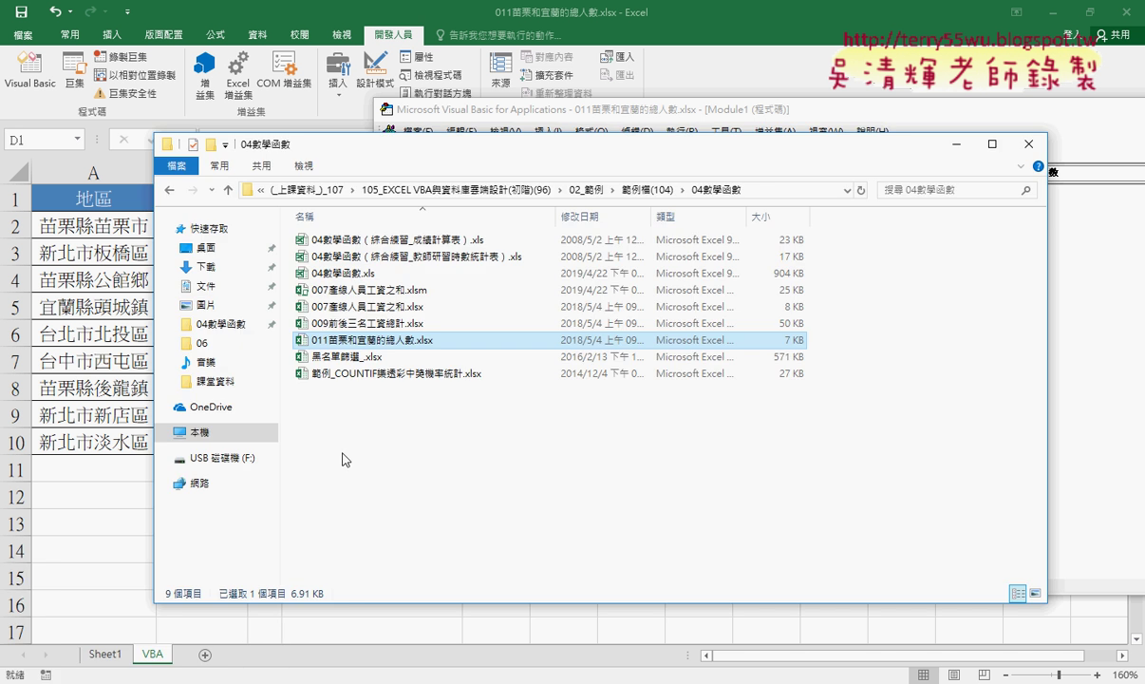
{"action": "left_click", "coordinate": [415, 308]}
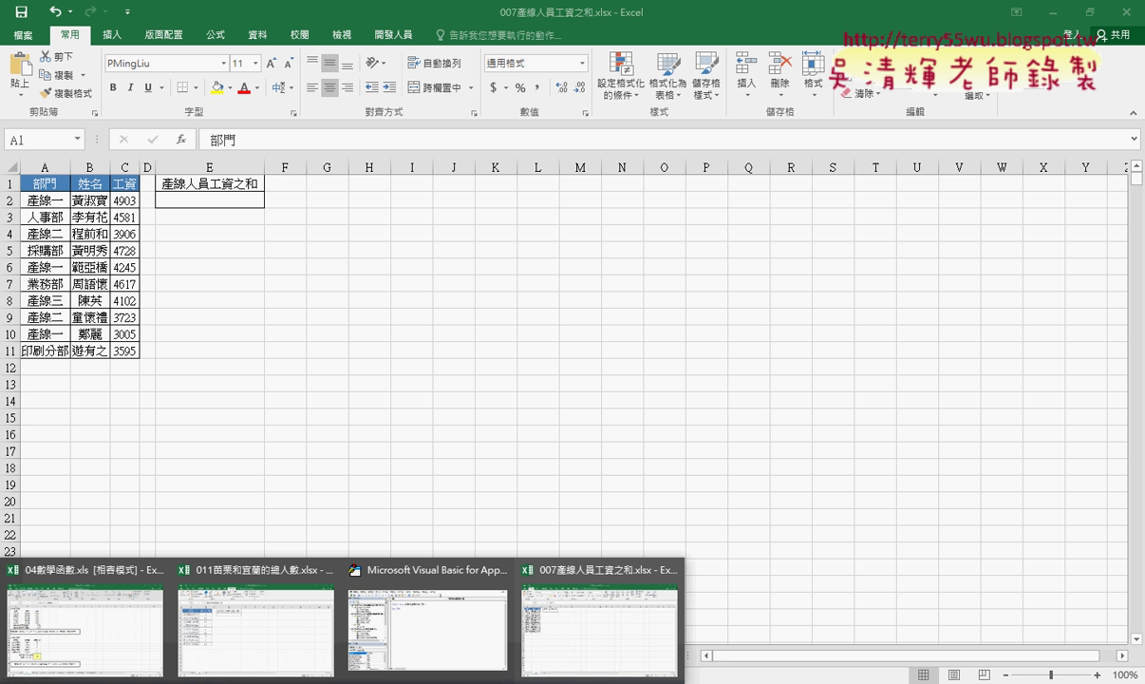
Bring the VBA editor forward and select Module1 in the 011 project.
{"action": "left_click", "coordinate": [380, 598]}
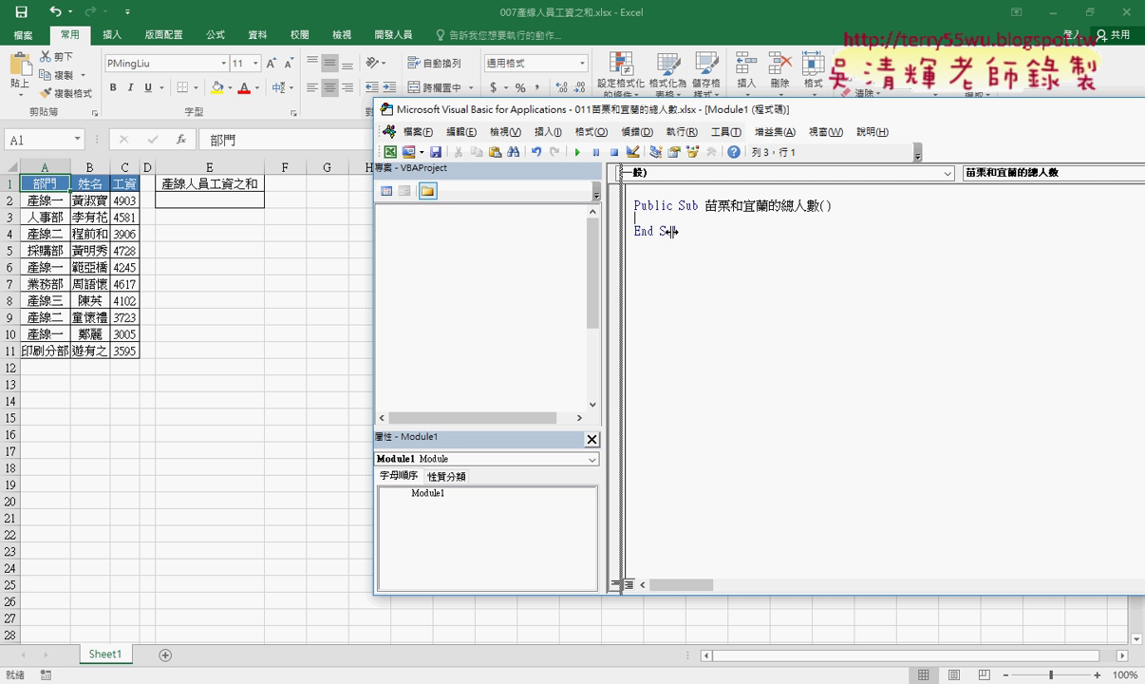
{"action": "left_click_drag", "start_coordinate": [605, 228], "coordinate": [672, 239]}
{"action": "scroll", "coordinate": [522, 314], "scroll_direction": "down", "scroll_amount": 5}
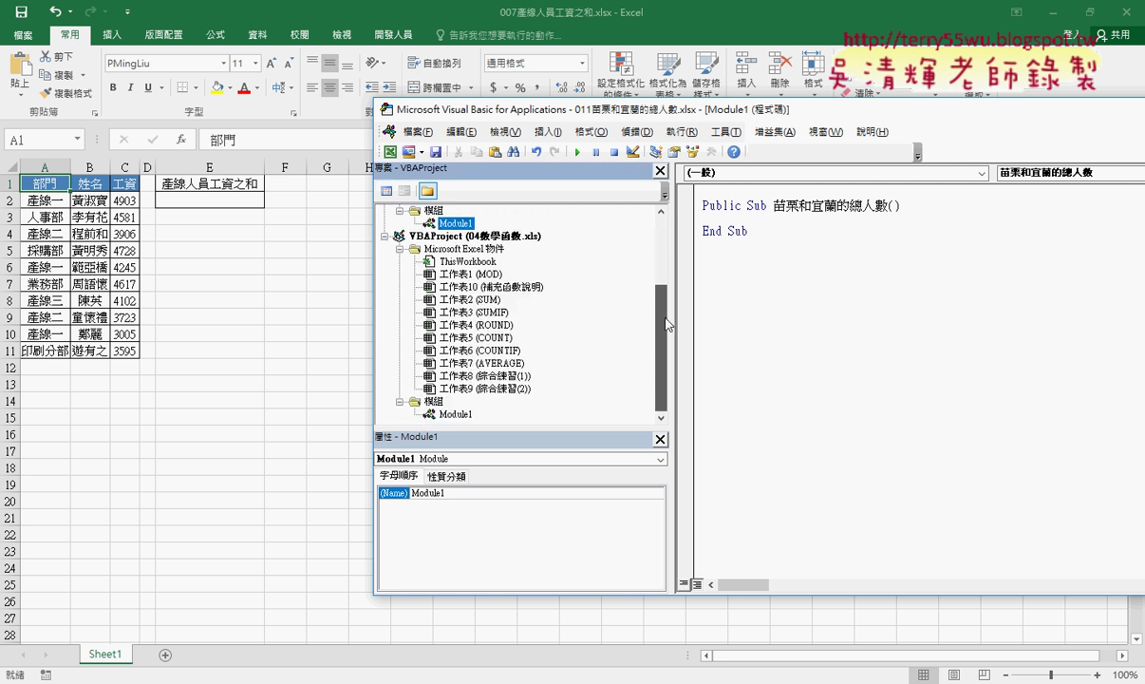
{"action": "scroll", "coordinate": [522, 313], "scroll_direction": "up", "scroll_amount": 5}
{"action": "left_click", "coordinate": [455, 337]}
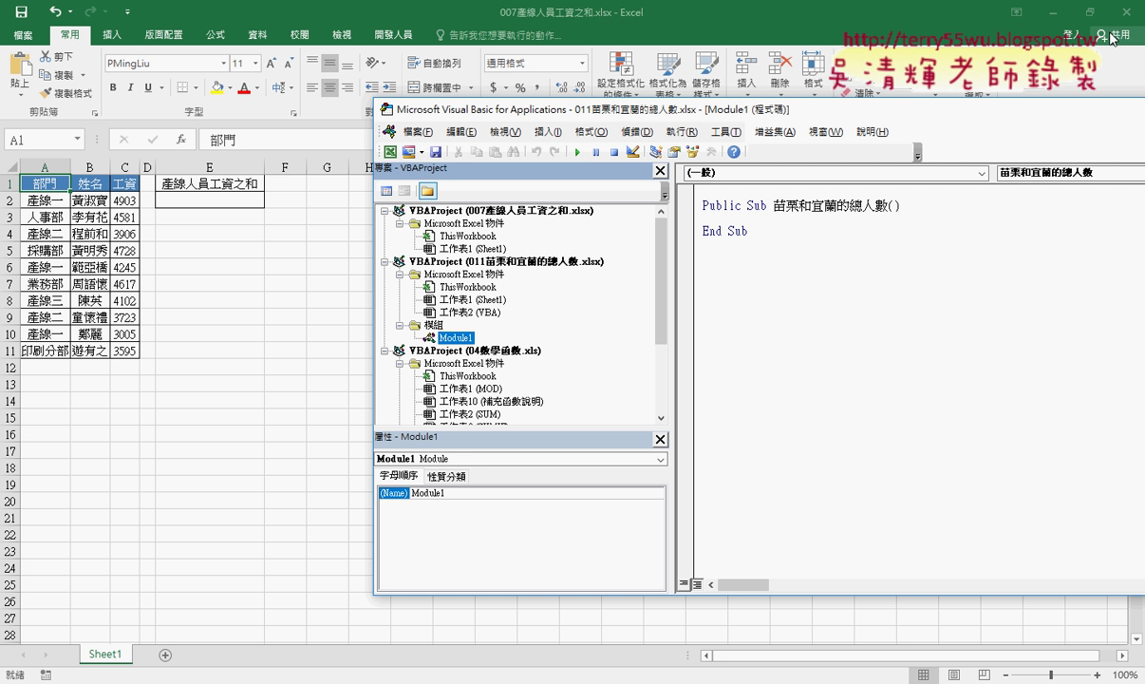
Return to the 011 worksheet and bring the 04數學函數 folder window forward.
{"action": "left_click", "coordinate": [1055, 12]}
{"action": "left_click", "coordinate": [1055, 12]}
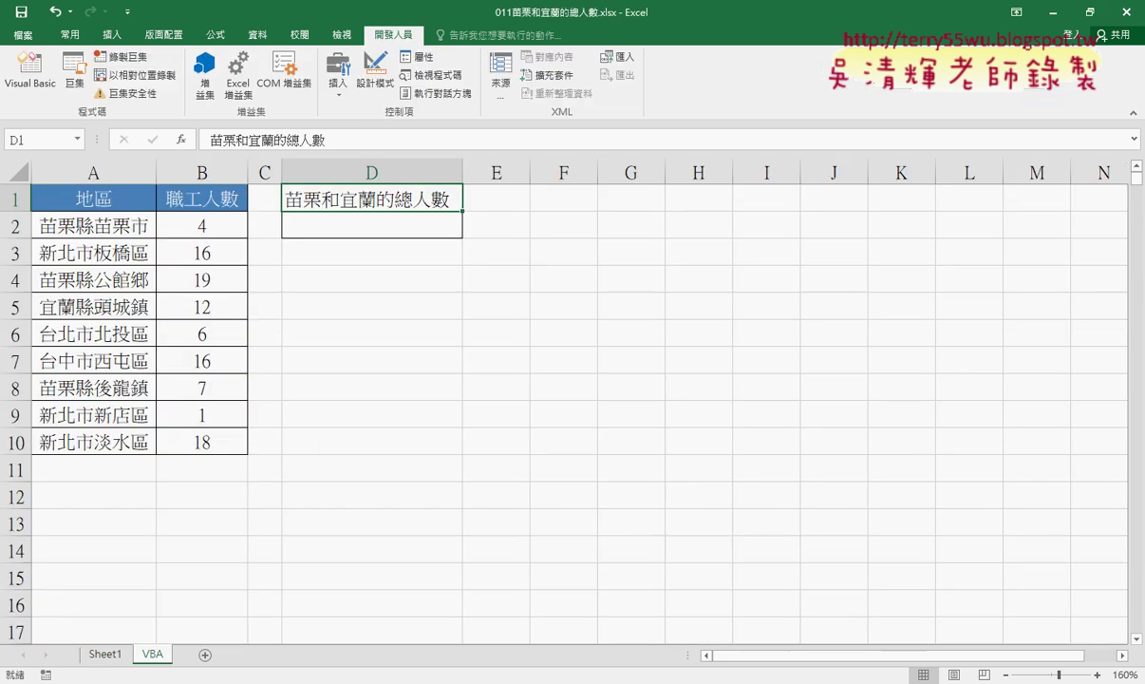
{"action": "left_click", "coordinate": [243, 676]}
{"action": "left_click", "coordinate": [227, 647]}
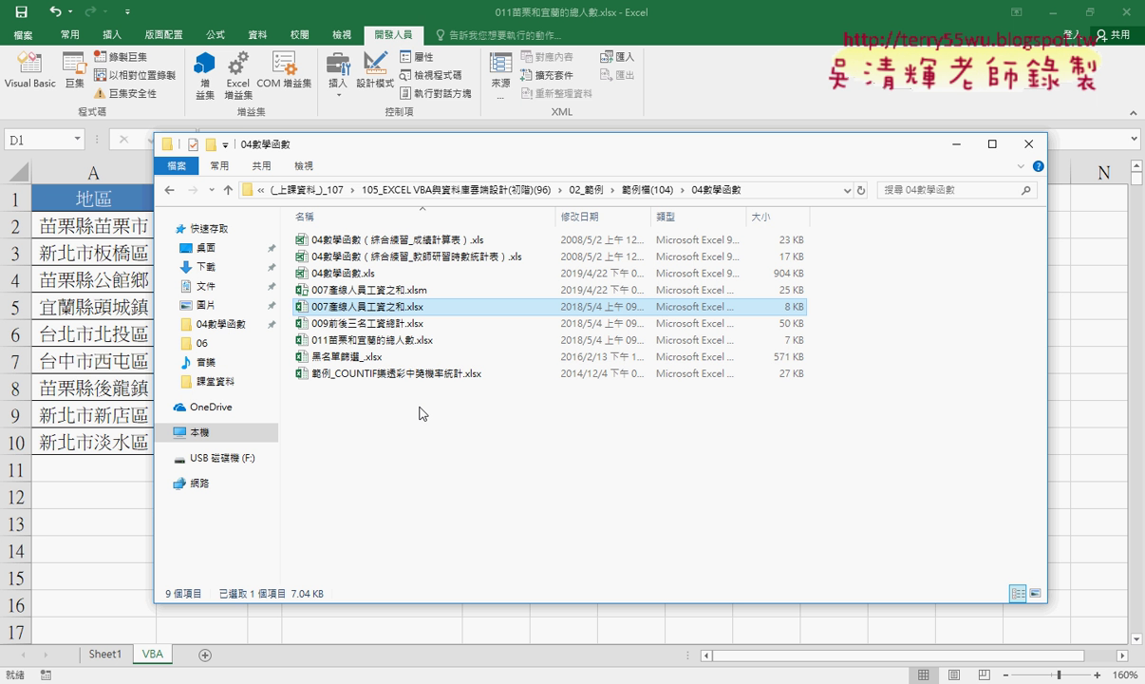
Open 007產線人員工資之和.xlsm and enable its macros with 啟用巨集.
{"action": "double_click", "coordinate": [421, 294]}
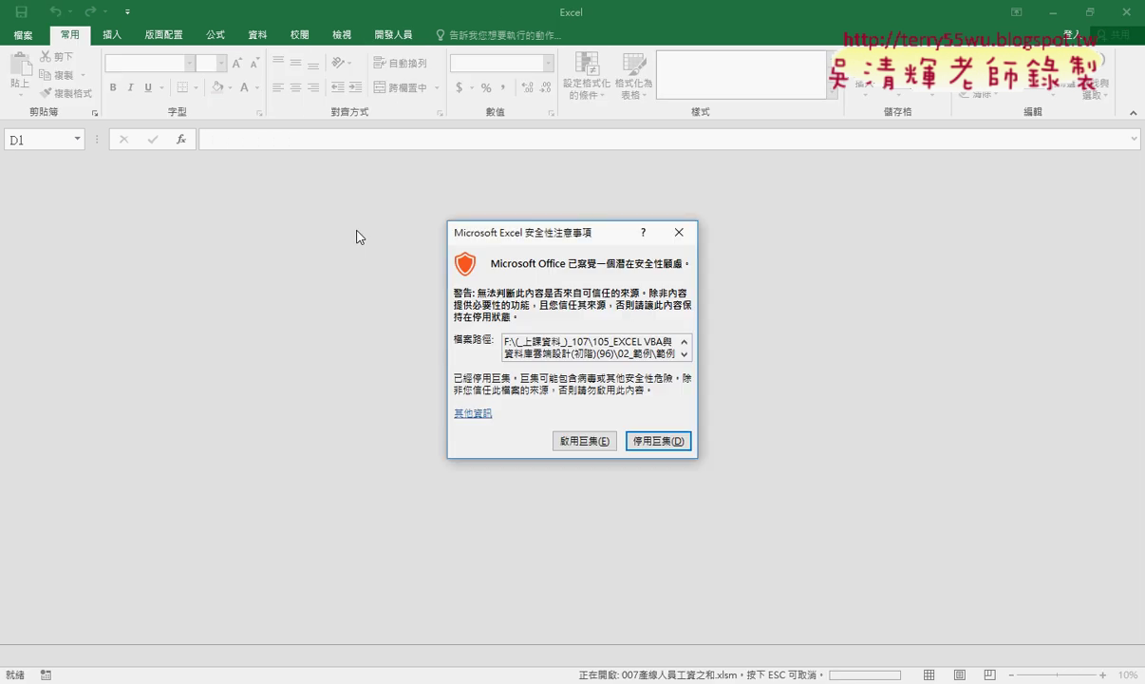
{"action": "left_click", "coordinate": [583, 441]}
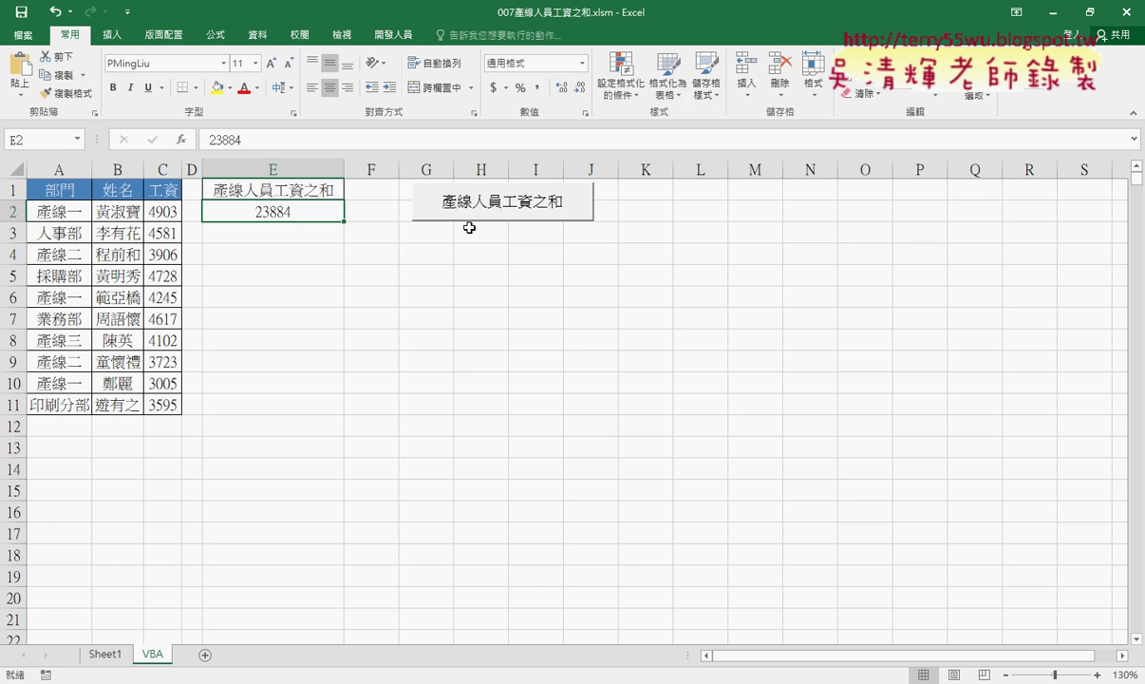
Open the VBA editor and display the 007 project's 產線人員工資之和 macro code.
{"action": "left_click", "coordinate": [372, 35]}
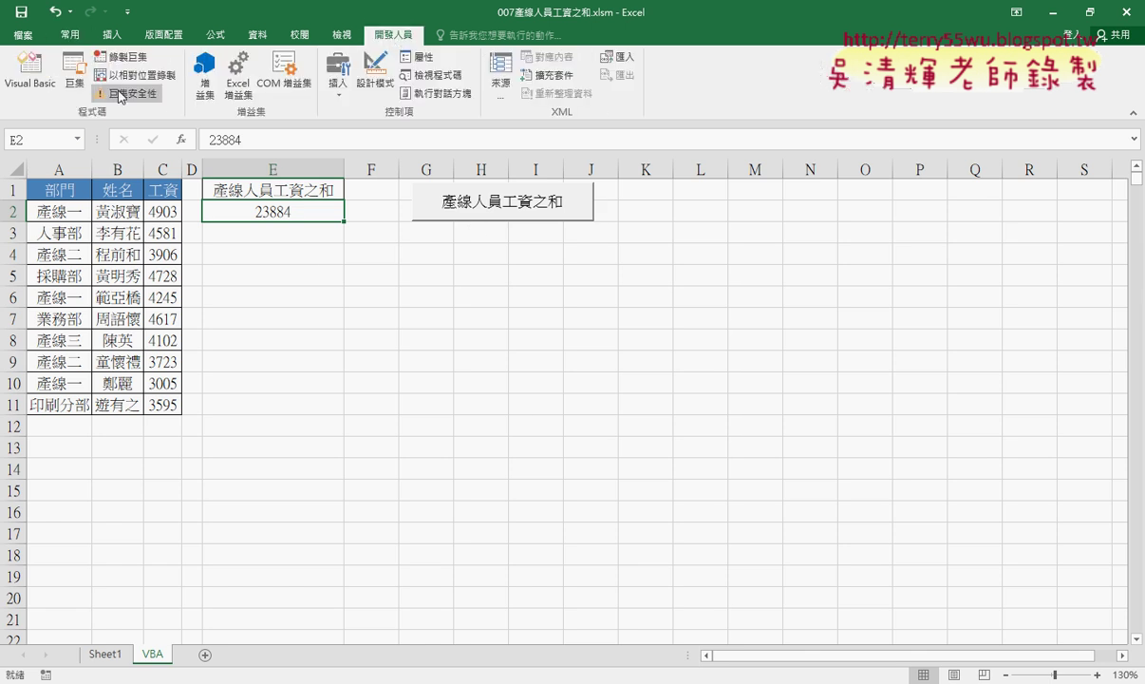
{"action": "left_click", "coordinate": [30, 93]}
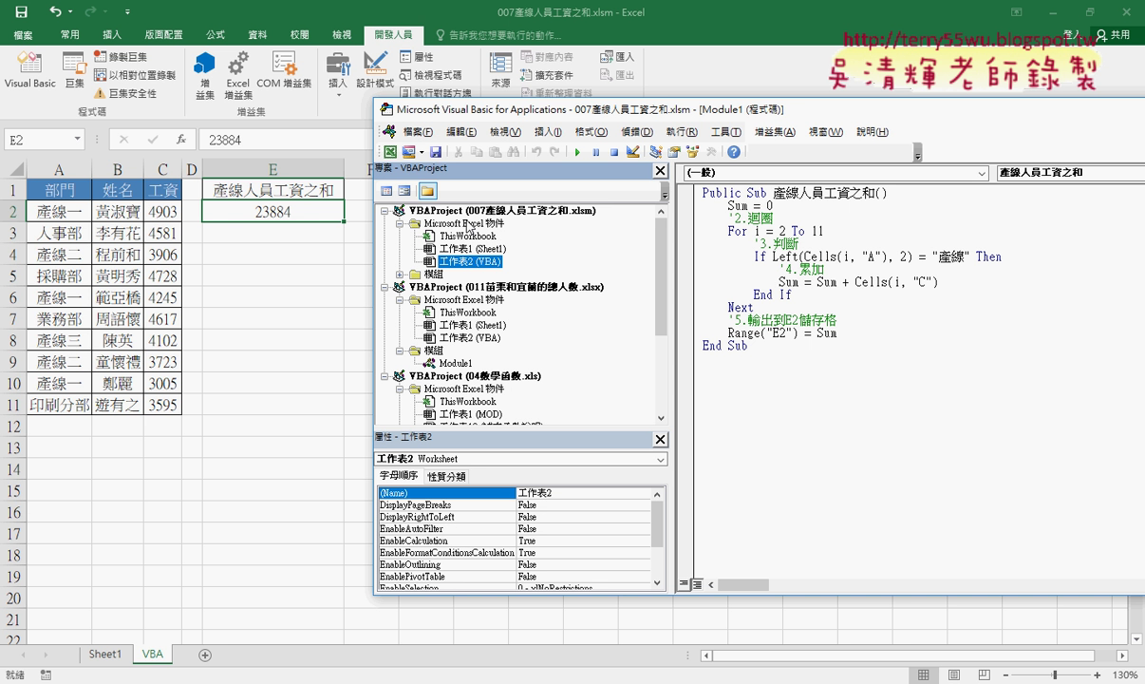
{"action": "left_click", "coordinate": [439, 275]}
{"action": "double_click", "coordinate": [439, 274]}
{"action": "double_click", "coordinate": [456, 286]}
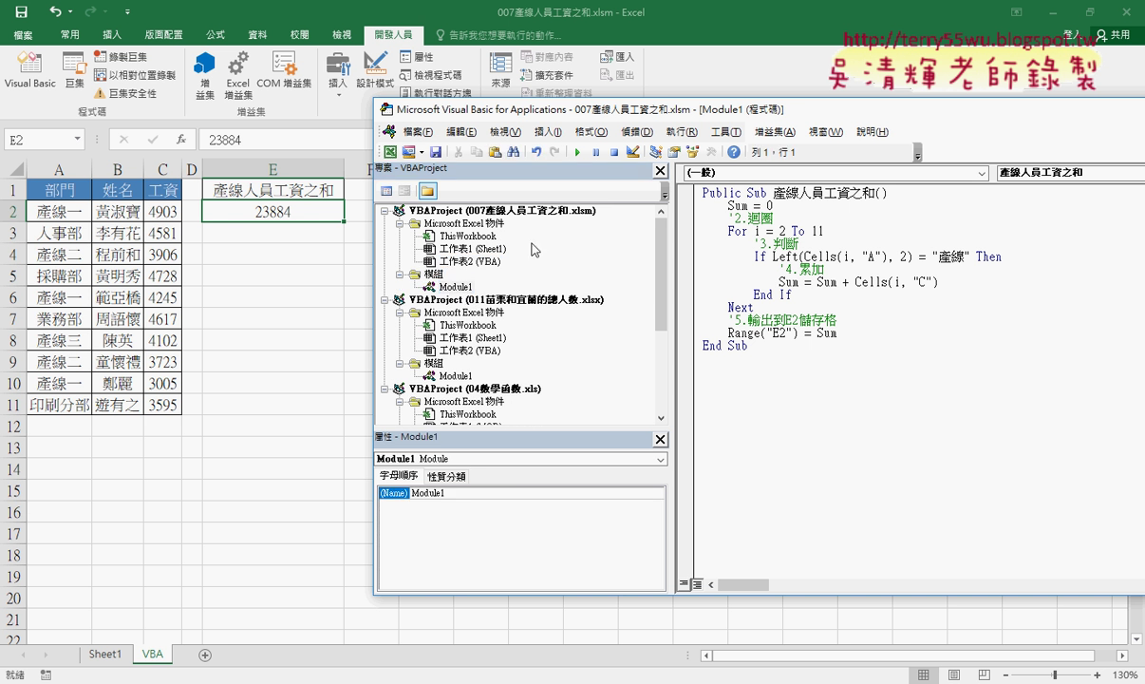
Copy the code lines from Sum = 0 through Range("E2") = Sum, then open 011's Module1.
{"action": "key", "text": "ctrl+a"}
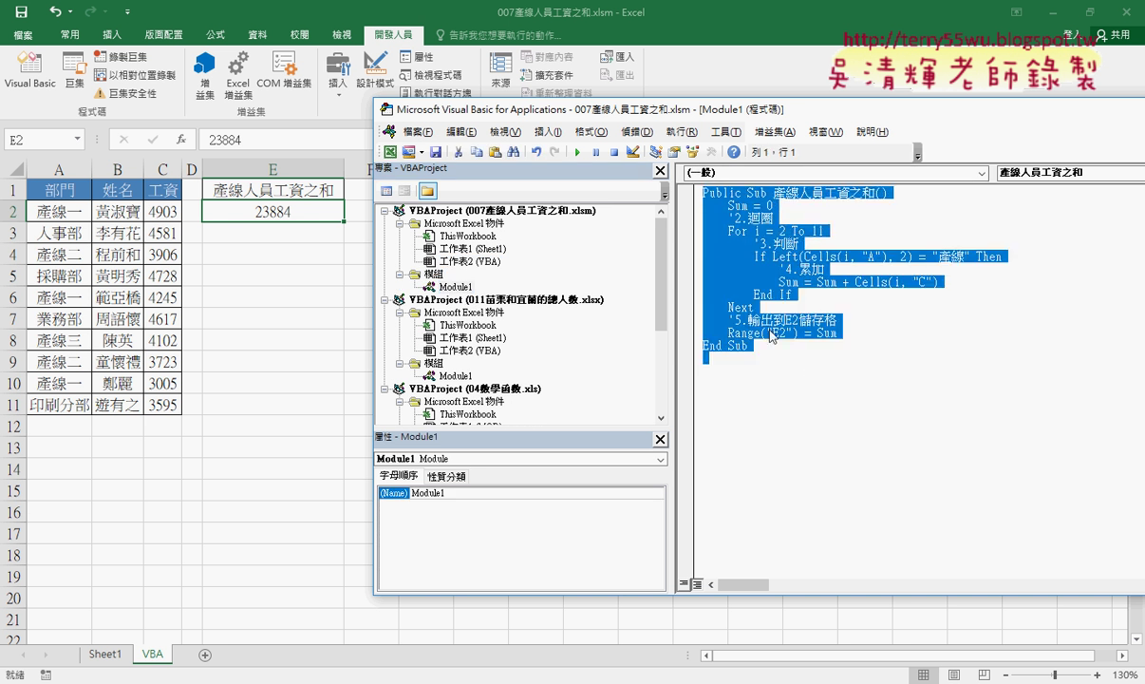
{"action": "left_click", "coordinate": [863, 323]}
{"action": "left_click_drag", "start_coordinate": [860, 332], "coordinate": [703, 205]}
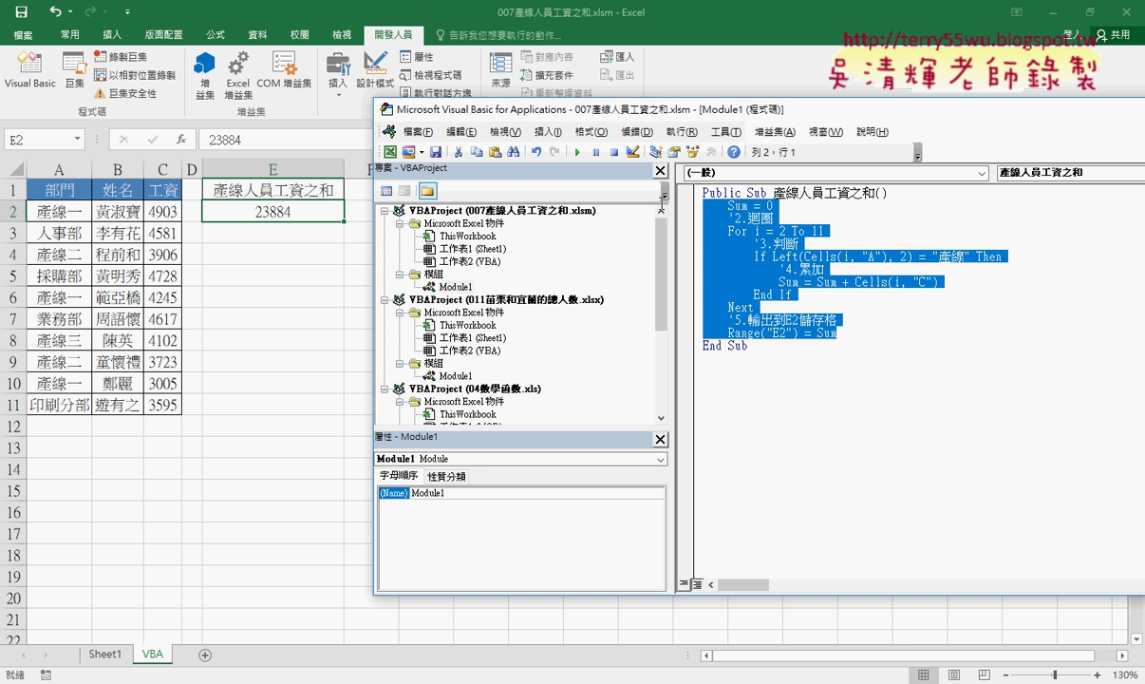
{"action": "right_click", "coordinate": [761, 255]}
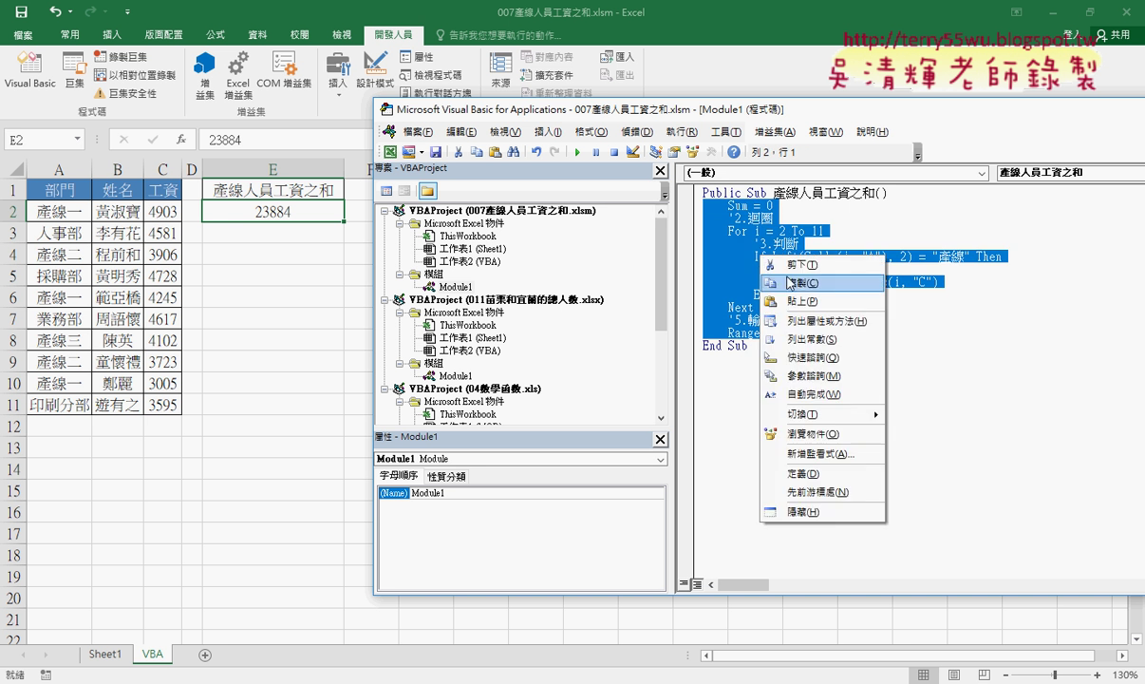
{"action": "left_click", "coordinate": [790, 282]}
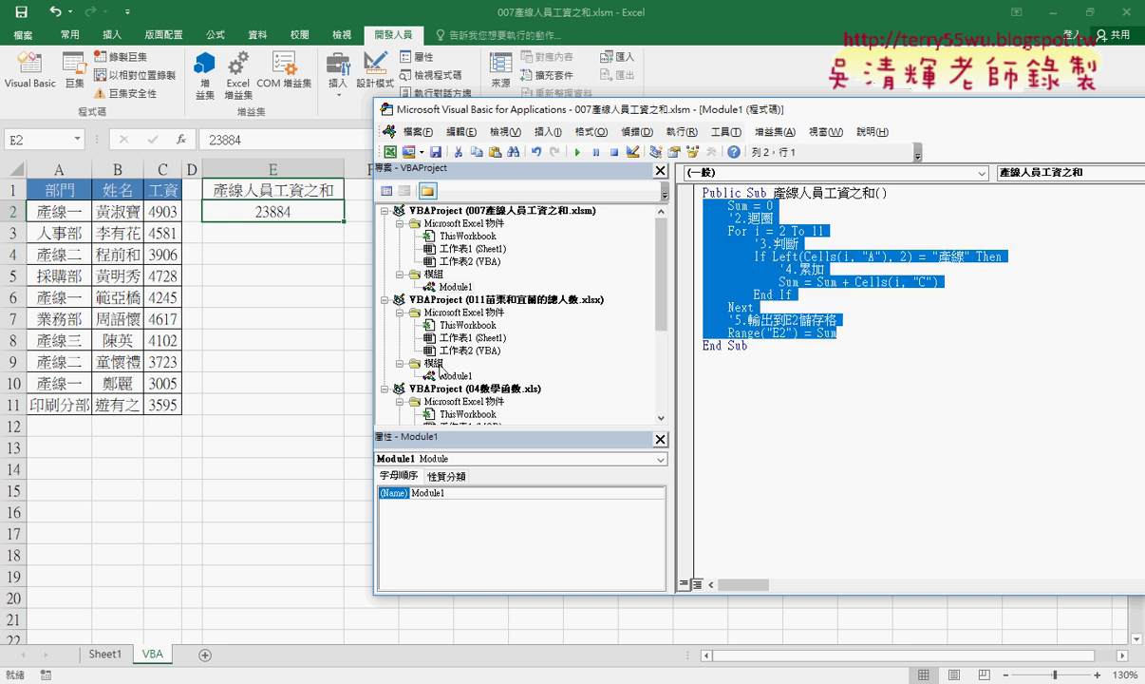
{"action": "left_click", "coordinate": [432, 362]}
{"action": "double_click", "coordinate": [452, 377]}
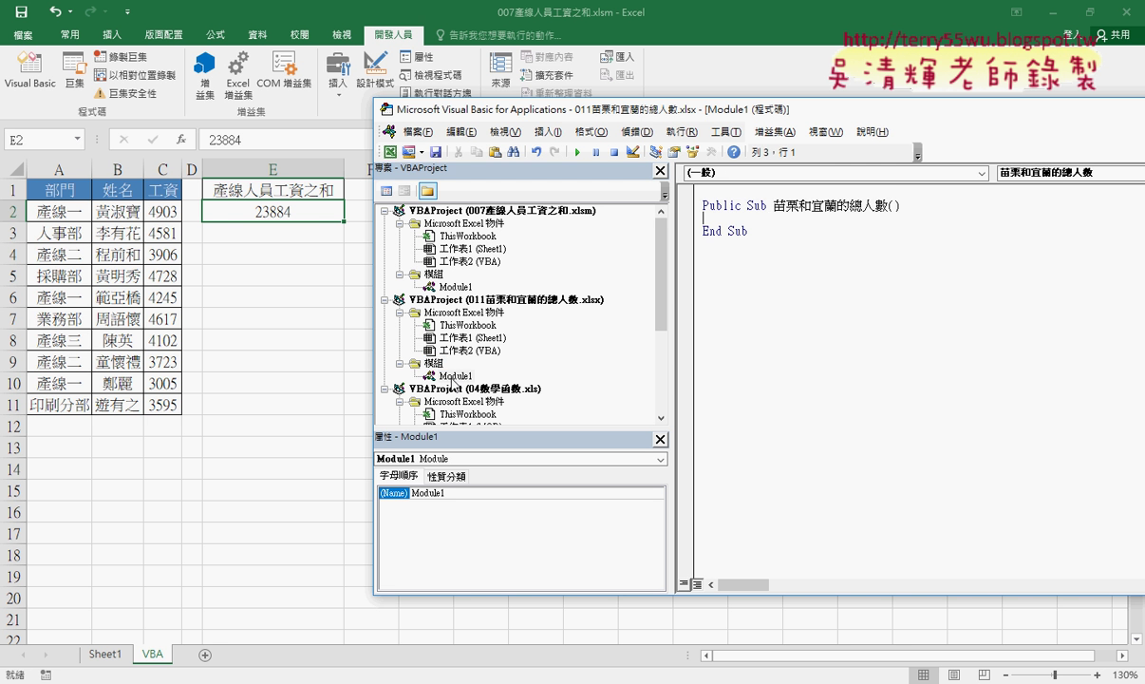
Paste the copied summing loop into the empty 苗栗和宜蘭的總人數 Sub.
{"action": "left_click", "coordinate": [497, 300]}
{"action": "left_click", "coordinate": [456, 376]}
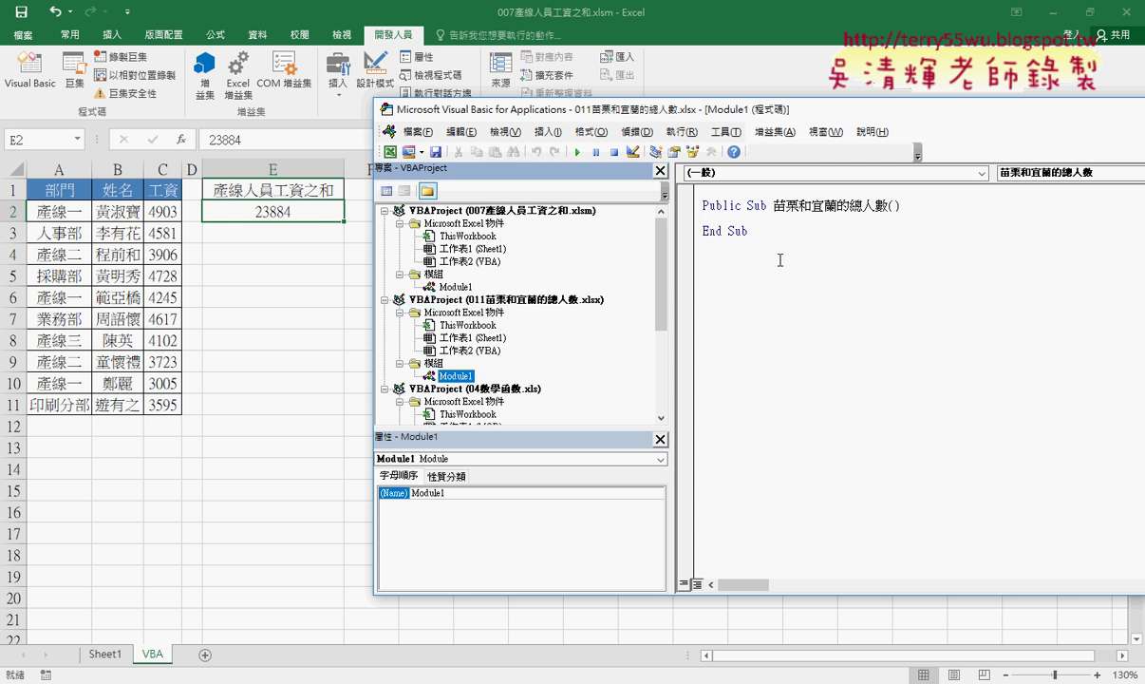
{"action": "left_click", "coordinate": [722, 218]}
{"action": "right_click", "coordinate": [722, 219]}
{"action": "left_click", "coordinate": [743, 270]}
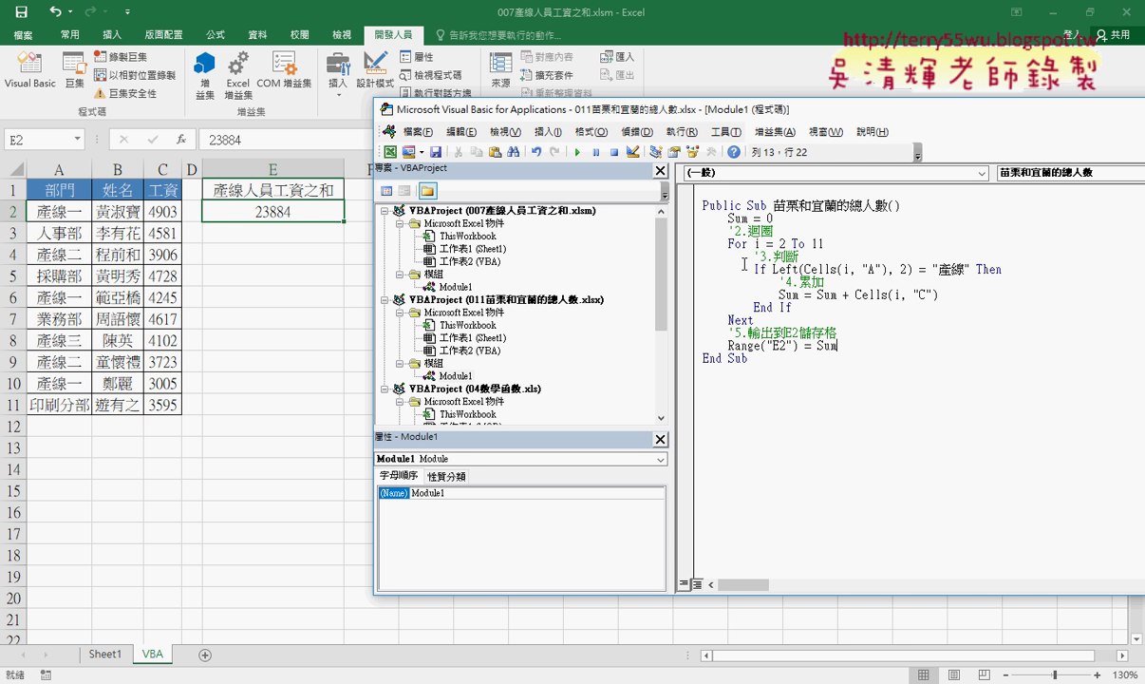
Change the loop from For i = 2 To 11 to For i = 2 To 10.
{"action": "left_click_drag", "start_coordinate": [671, 300], "coordinate": [581, 300]}
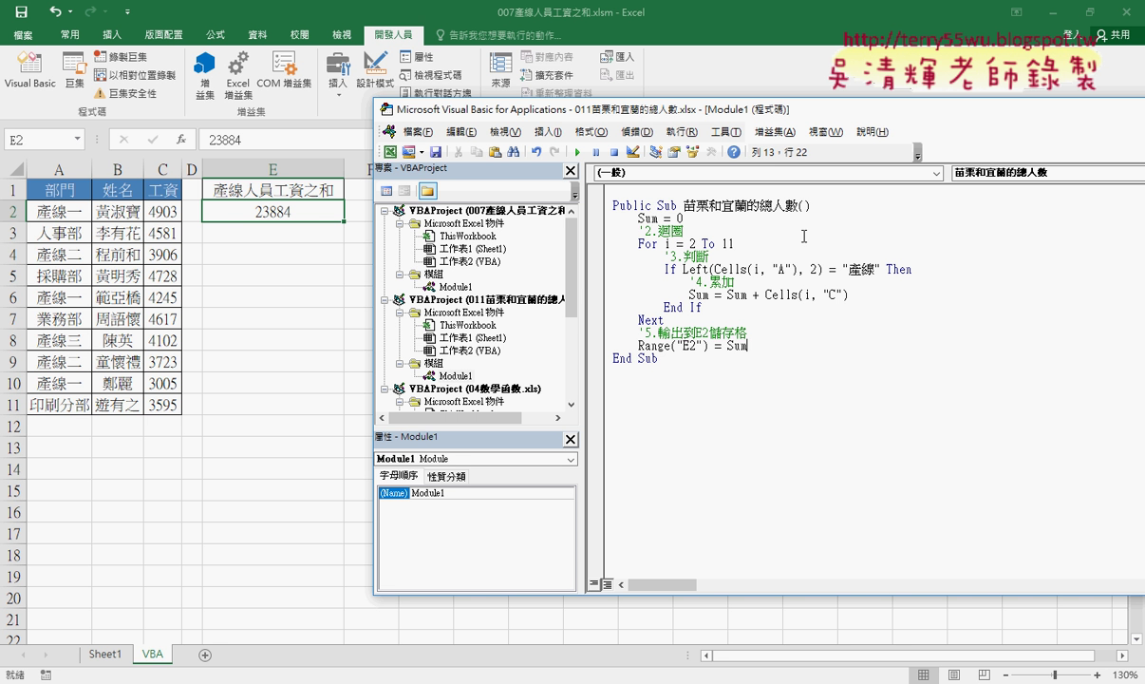
{"action": "left_click_drag", "start_coordinate": [735, 245], "coordinate": [610, 244]}
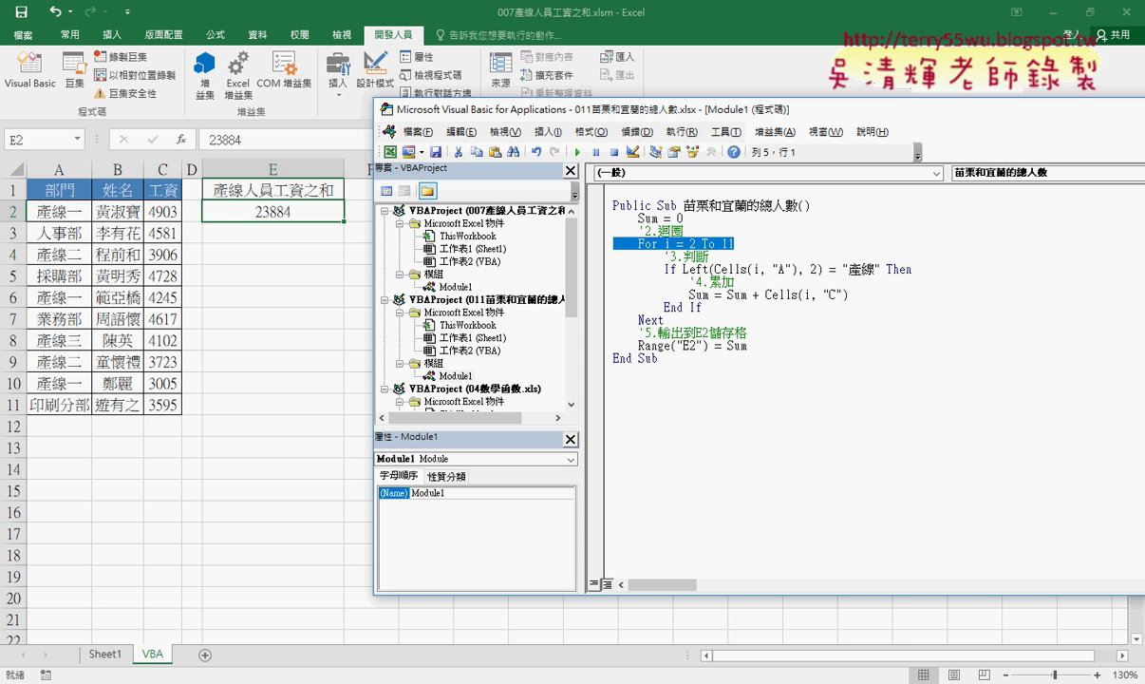
{"action": "left_click", "coordinate": [115, 676]}
{"action": "left_click", "coordinate": [237, 598]}
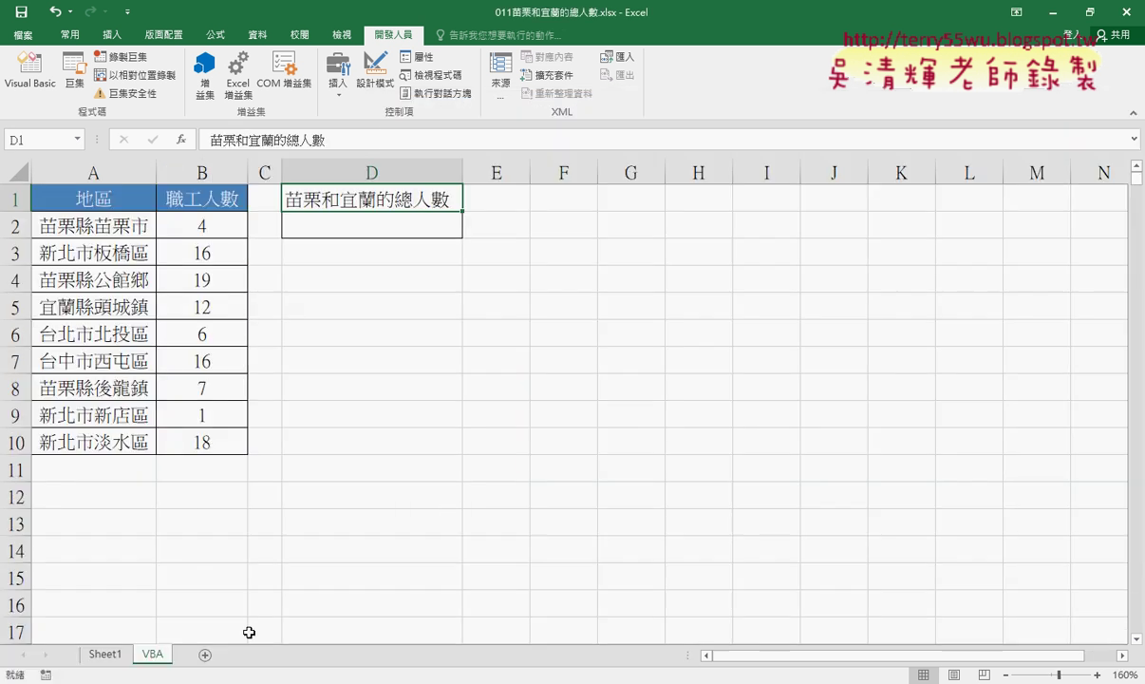
{"action": "left_click", "coordinate": [119, 677]}
{"action": "mouse_move", "coordinate": [427, 618]}
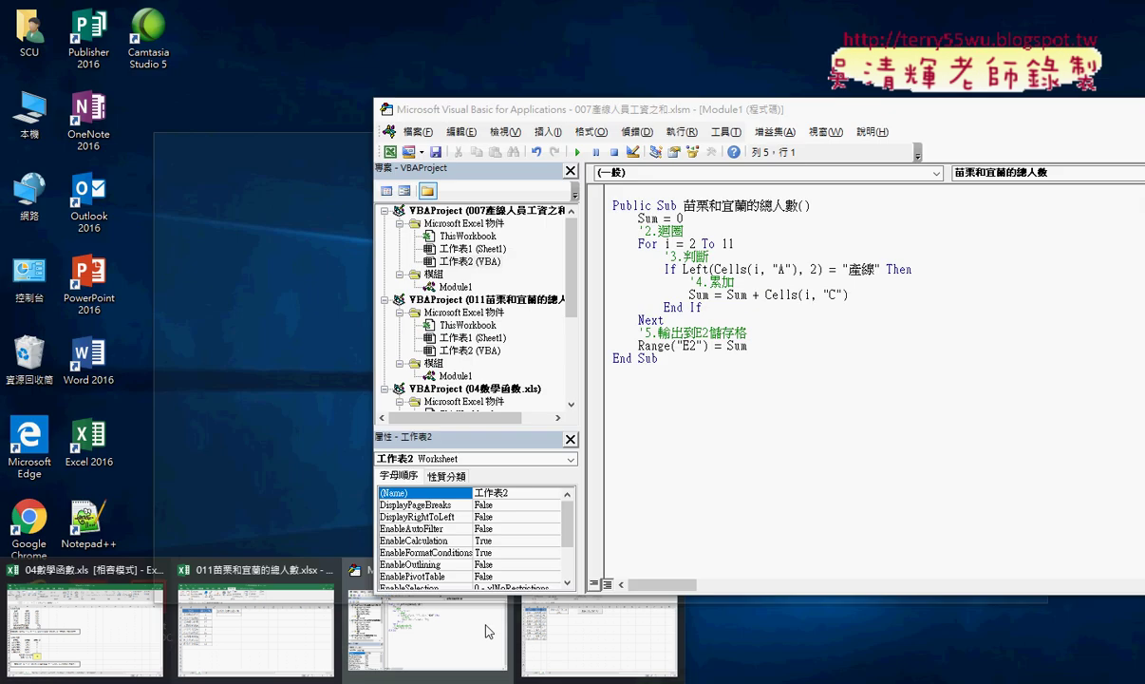
{"action": "left_click", "coordinate": [488, 631]}
{"action": "double_click", "coordinate": [727, 244]}
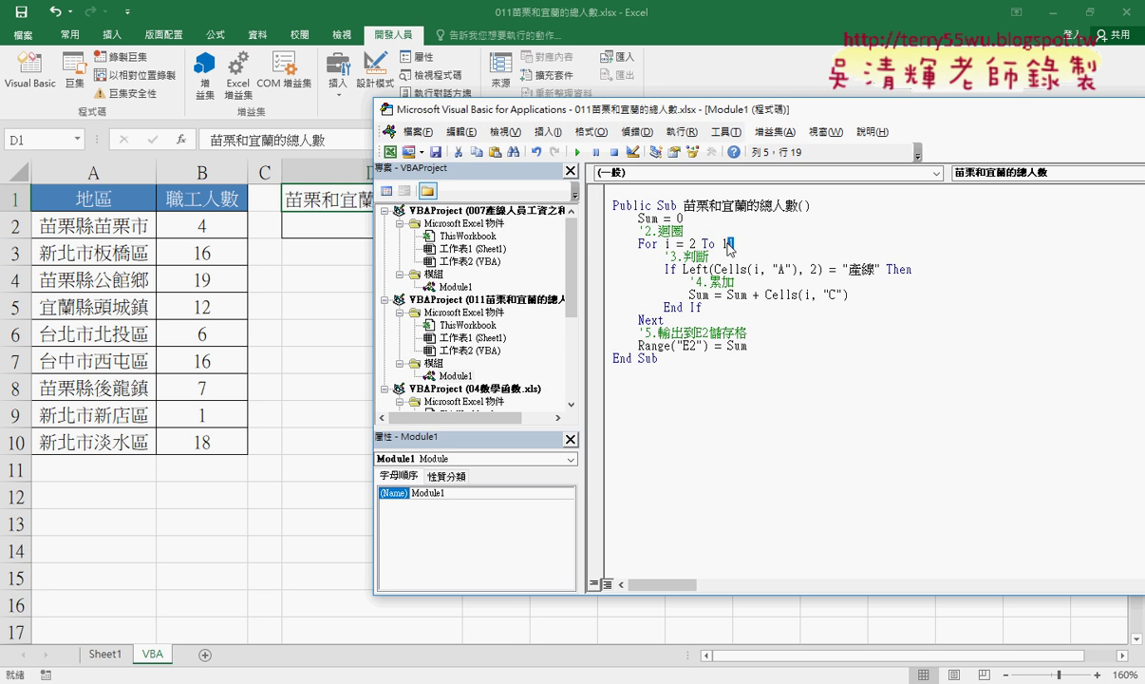
{"action": "type", "text": "10"}
{"action": "left_click_drag", "start_coordinate": [480, 110], "coordinate": [546, 73]}
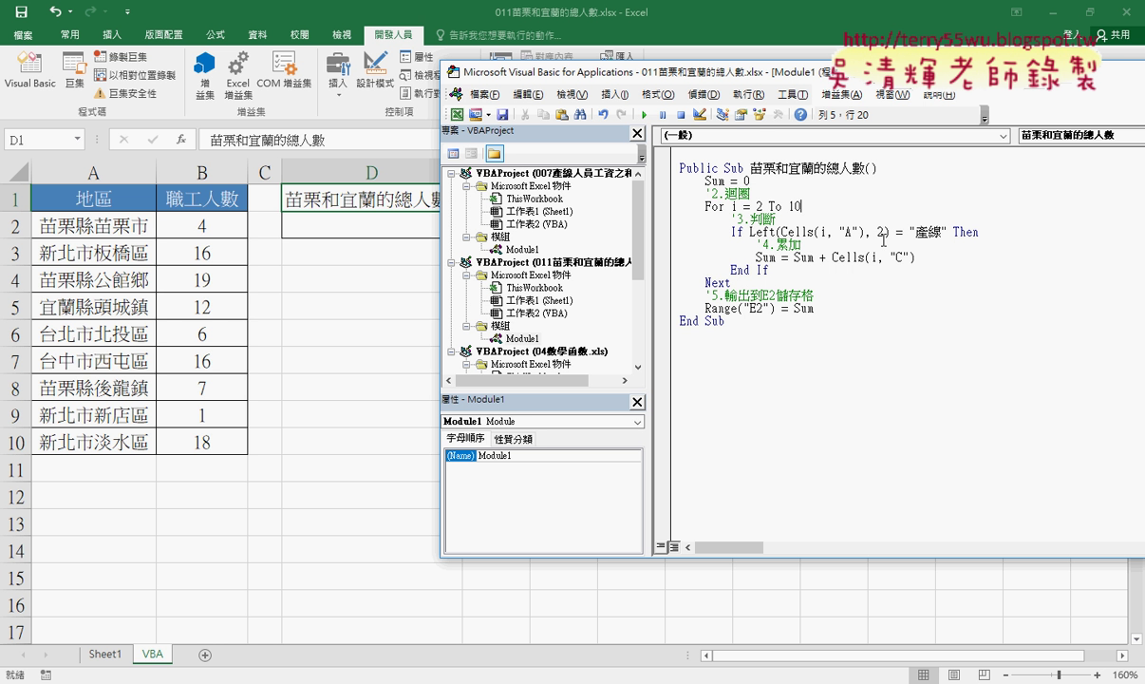
Replace "產線" with "苗栗" in the macro's If condition.
{"action": "left_click", "coordinate": [942, 232]}
{"action": "left_click_drag", "start_coordinate": [942, 232], "coordinate": [916, 231]}
{"action": "type", "text": "苗栗"}
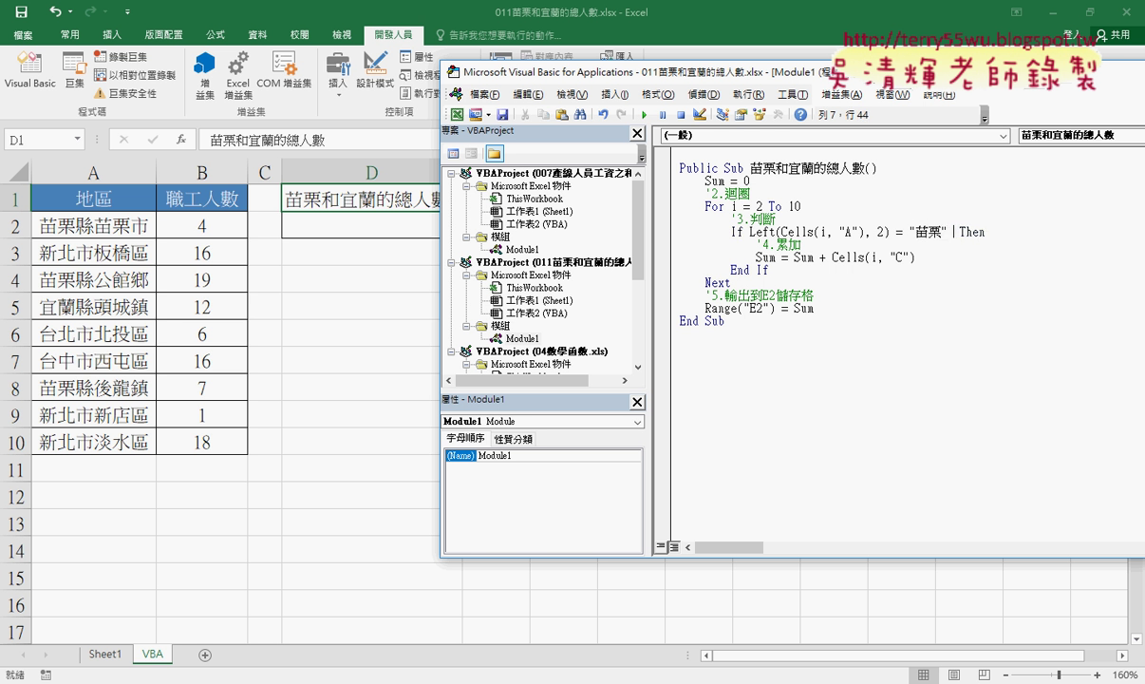
{"action": "key", "text": "Right"}
{"action": "key", "text": "Right"}
Add Or Left(Cells(i, "A"), 2) = "宜蘭" to the If condition.
{"action": "left_click_drag", "start_coordinate": [653, 234], "coordinate": [559, 260]}
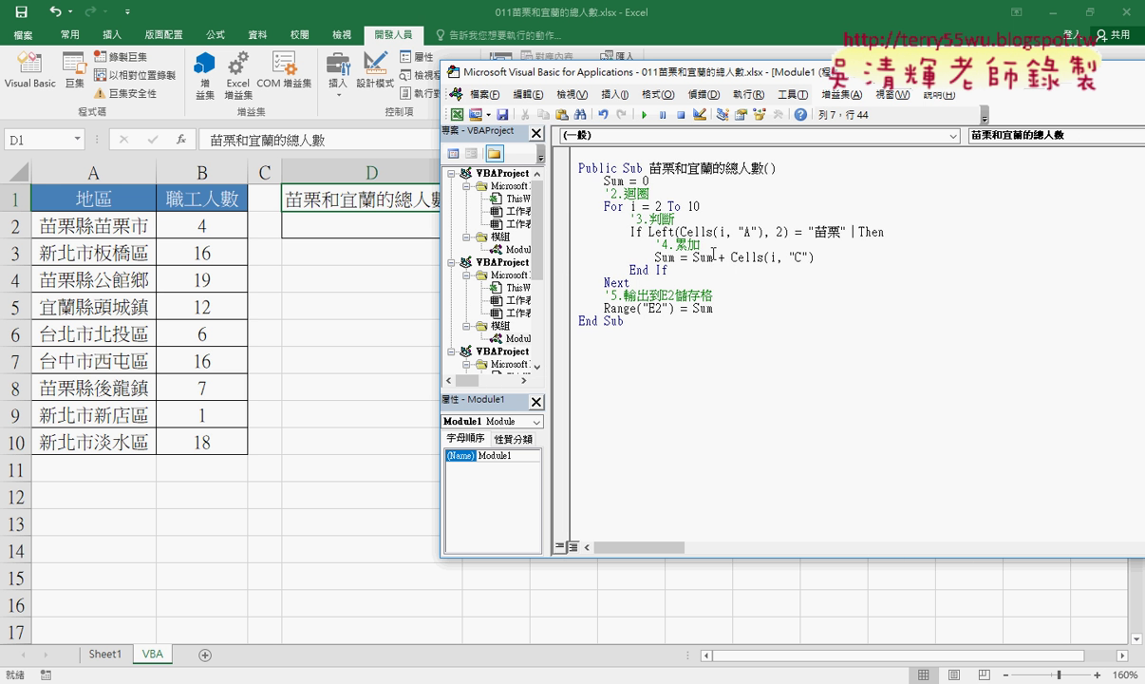
{"action": "type", "text": "or"}
{"action": "left_click_drag", "start_coordinate": [846, 232], "coordinate": [652, 234]}
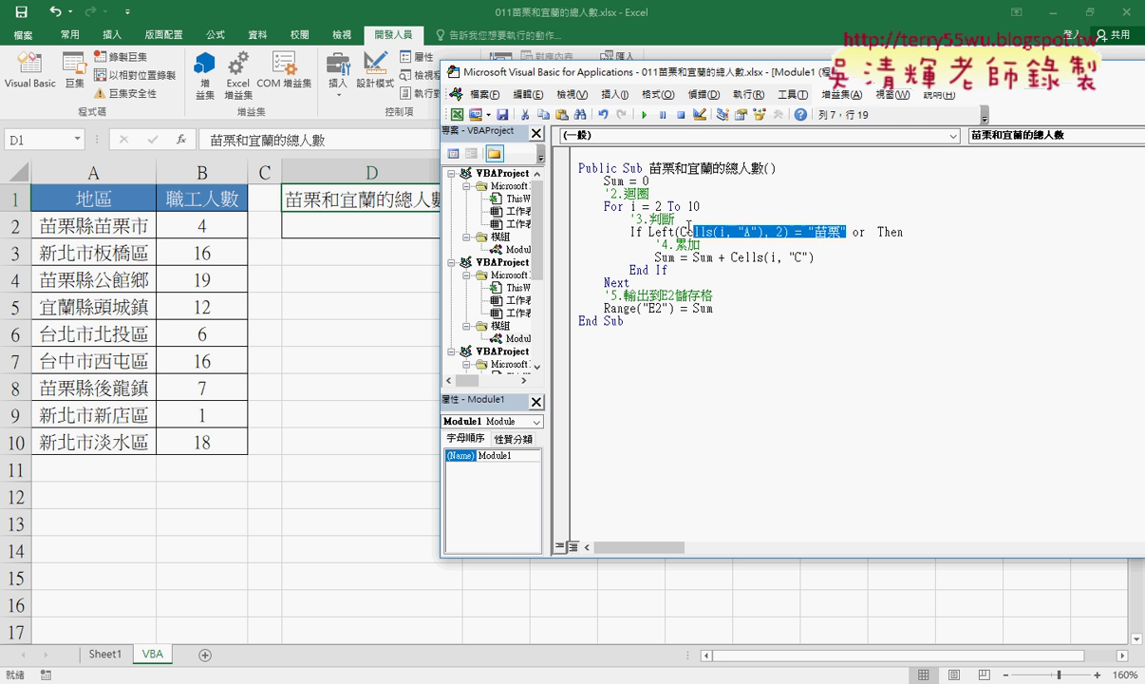
{"action": "key", "text": "ctrl+c"}
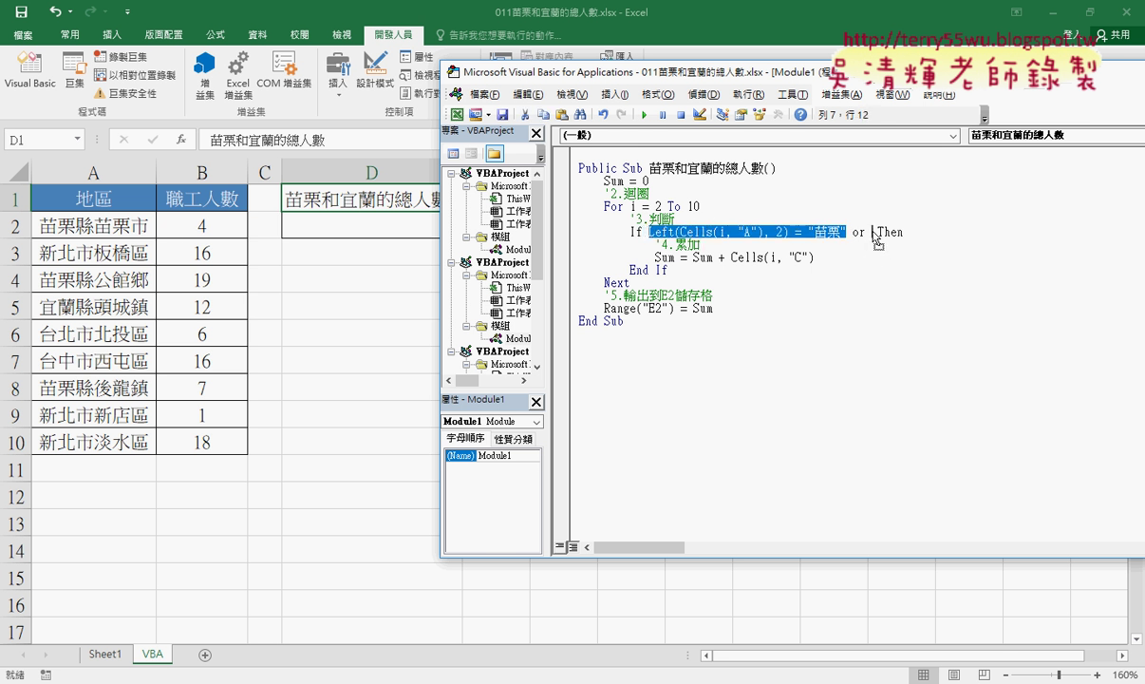
{"action": "left_click", "coordinate": [871, 232]}
{"action": "key", "text": "ctrl+v"}
{"action": "double_click", "coordinate": [1050, 231]}
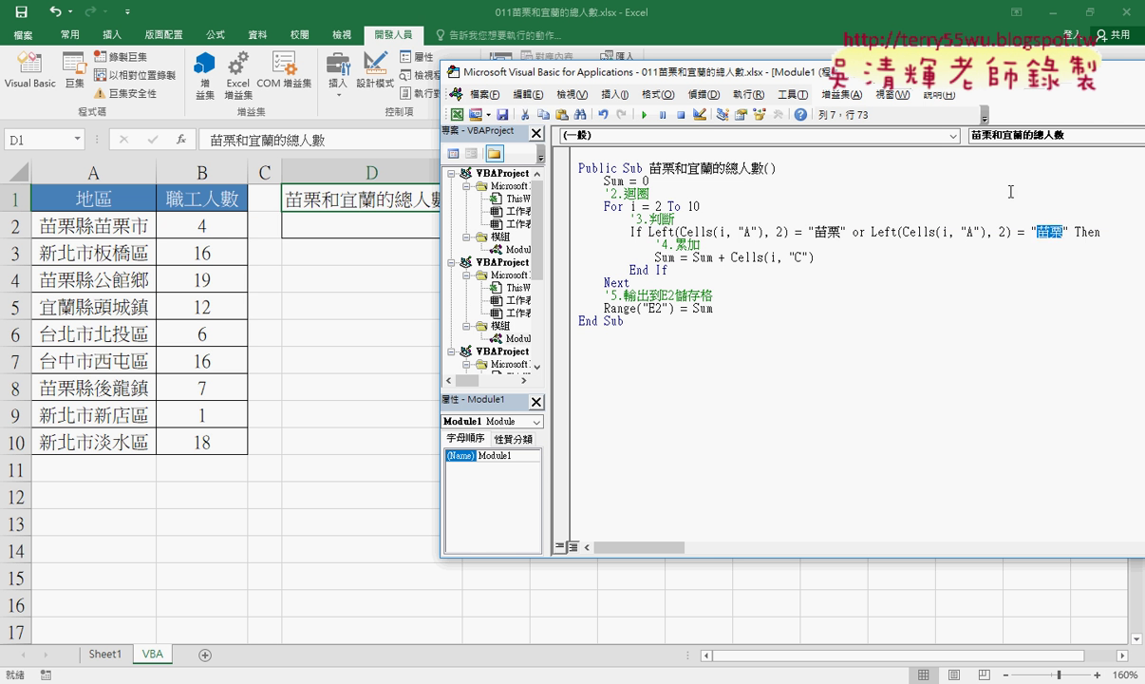
{"action": "type", "text": "ux0"}
{"action": "type", "text": "6"}
{"action": "key", "text": "Return"}
{"action": "left_click_drag", "start_coordinate": [872, 232], "coordinate": [1000, 233]}
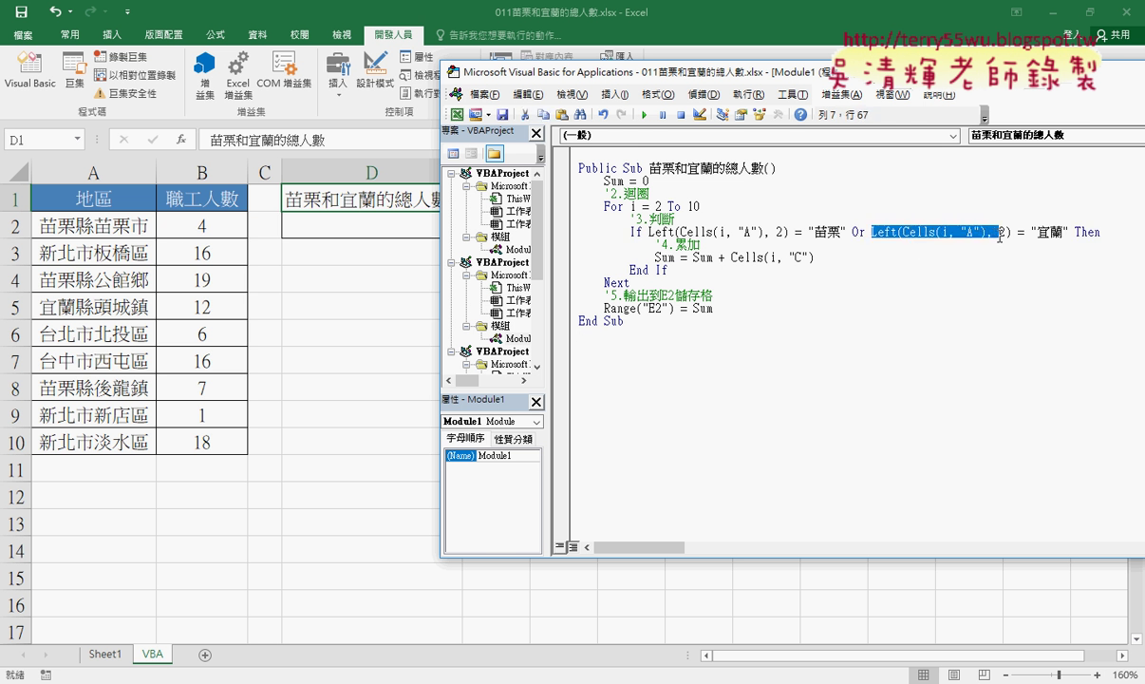
{"action": "left_click_drag", "start_coordinate": [845, 232], "coordinate": [651, 234]}
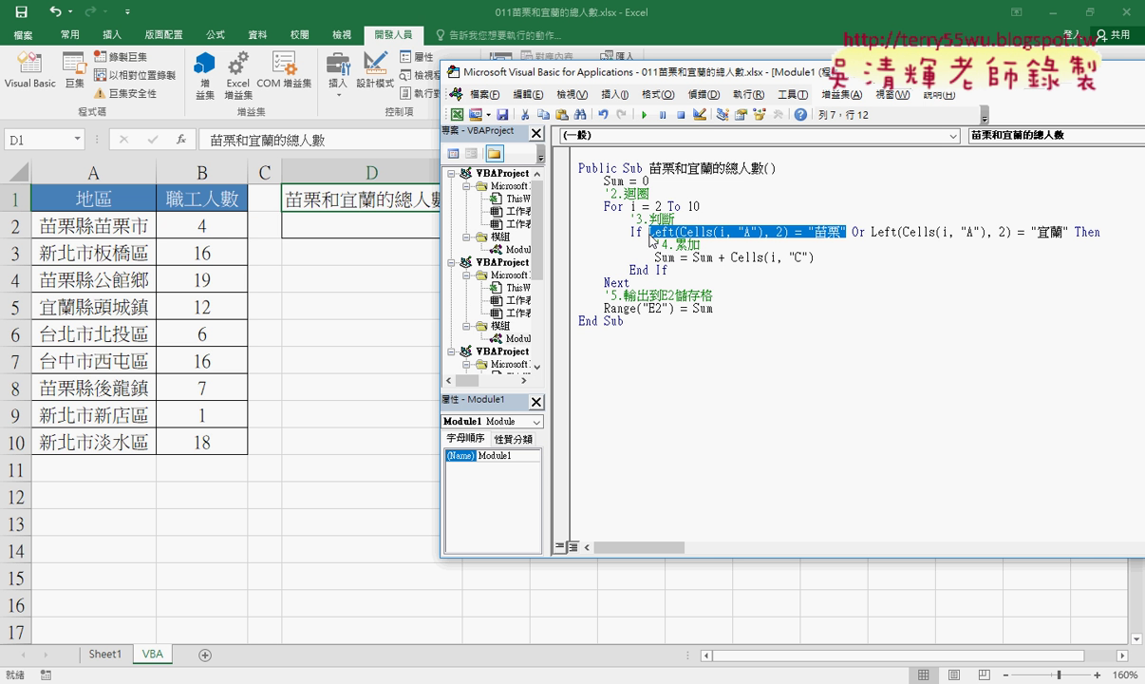
Edit the macro so it sums Cells(i, "B") and writes the total to Range("D2") instead of E2.
{"action": "double_click", "coordinate": [796, 257]}
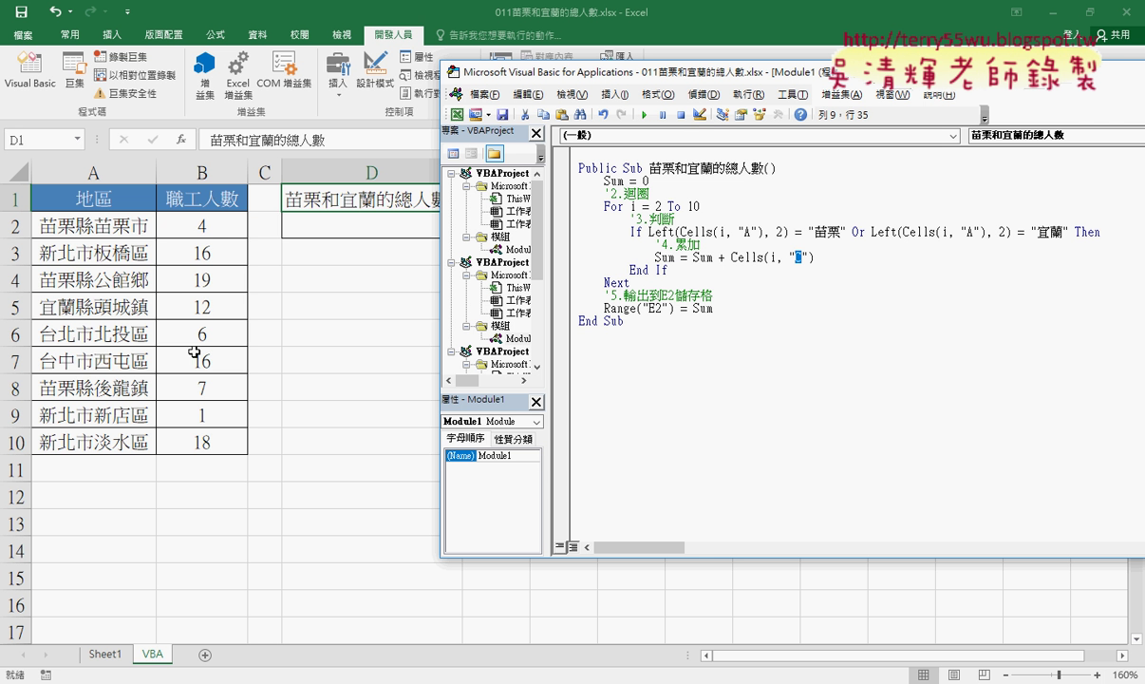
{"action": "type", "text": "B"}
{"action": "left_click_drag", "start_coordinate": [814, 257], "coordinate": [691, 258]}
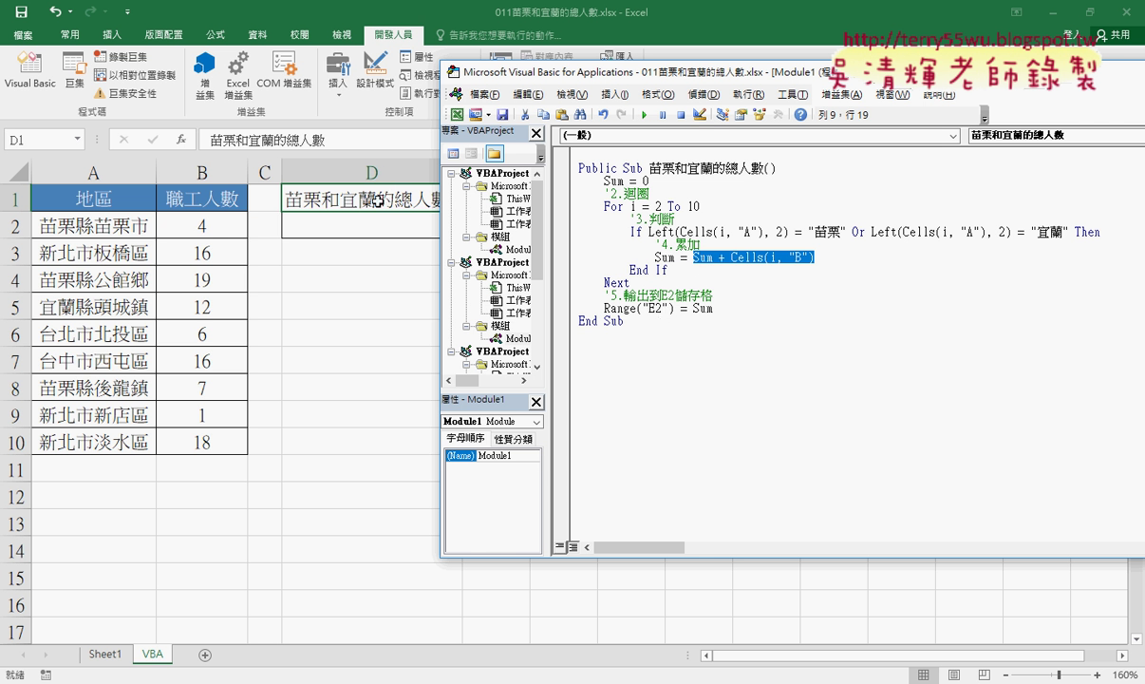
{"action": "left_click_drag", "start_coordinate": [649, 309], "coordinate": [657, 308]}
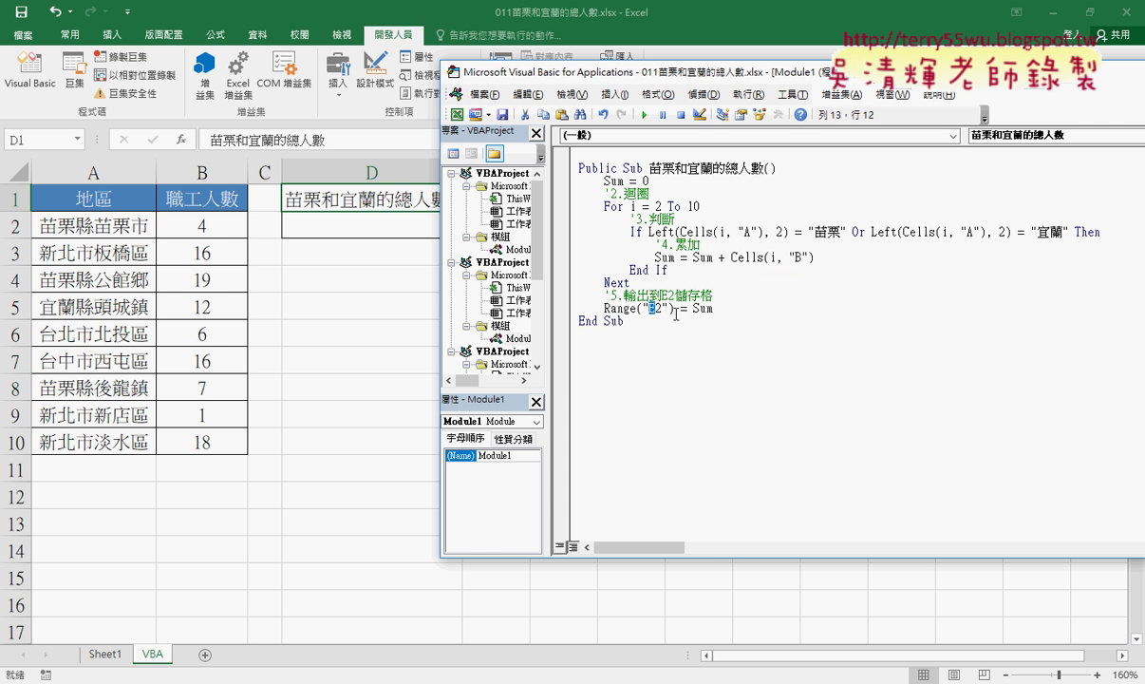
{"action": "type", "text": "D"}
Run the 苗栗和宜蘭的總人數 macro so D2 on the VBA sheet shows 42.
{"action": "left_click_drag", "start_coordinate": [642, 74], "coordinate": [769, 74]}
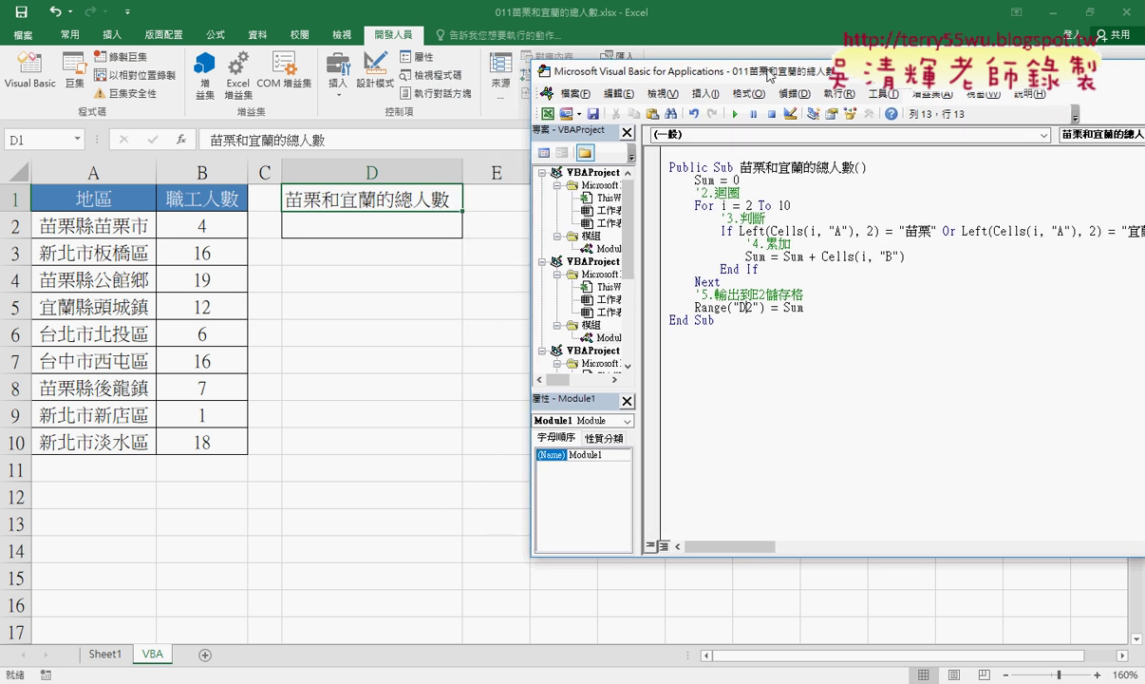
{"action": "left_click", "coordinate": [789, 255]}
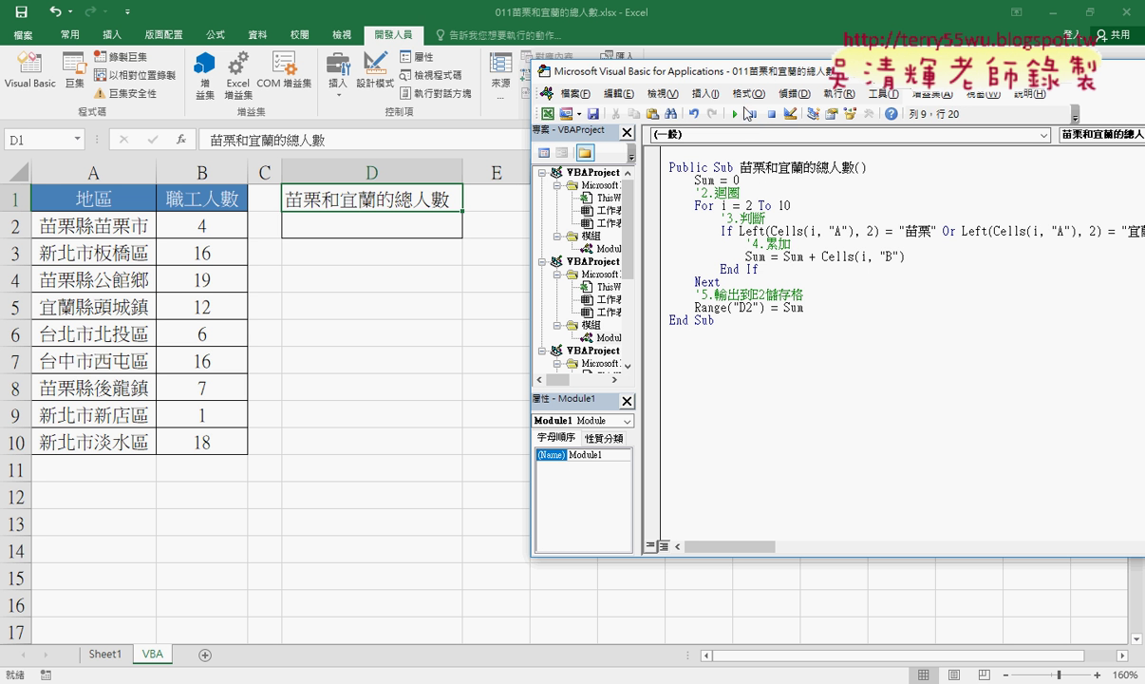
{"action": "left_click", "coordinate": [736, 114]}
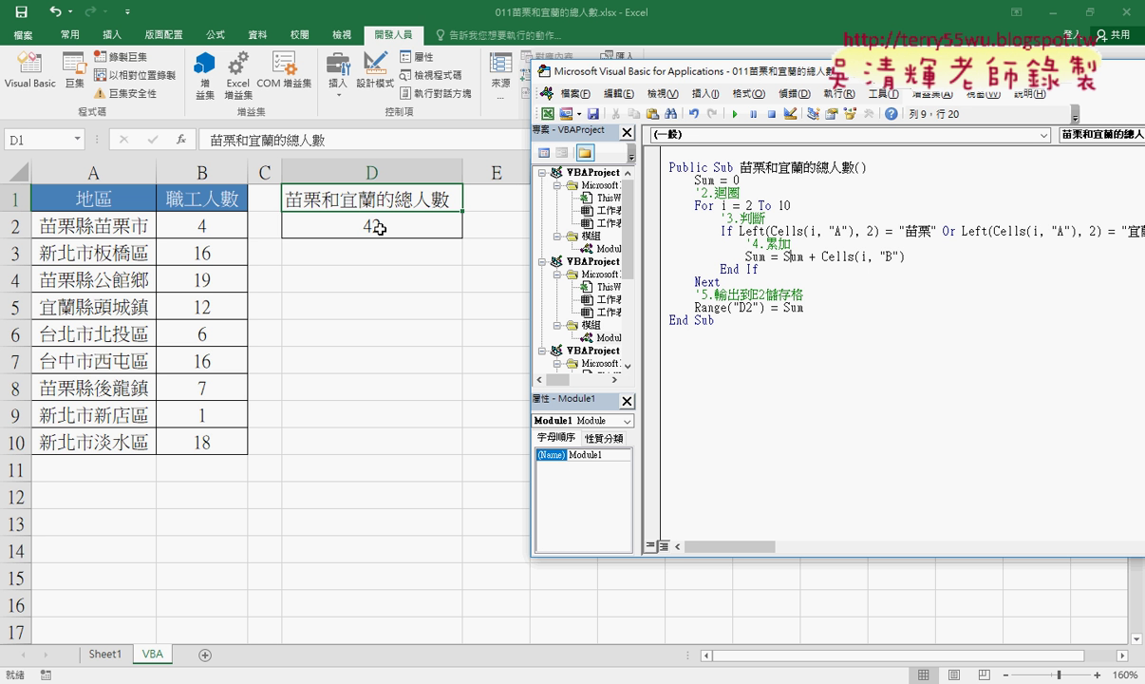
{"action": "left_click_drag", "start_coordinate": [582, 70], "coordinate": [650, 74]}
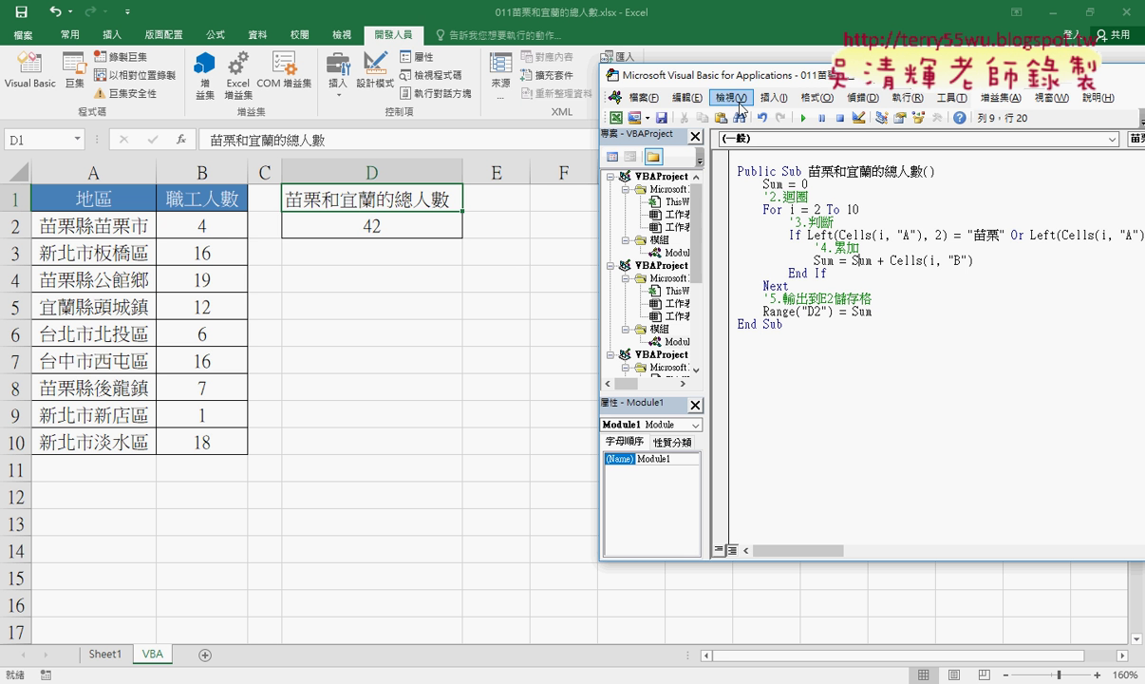
Compare Sheet1's two-SUMIF formula in D2 with the macro's 宜蘭 comparison in the If line.
{"action": "left_click_drag", "start_coordinate": [741, 80], "coordinate": [537, 92]}
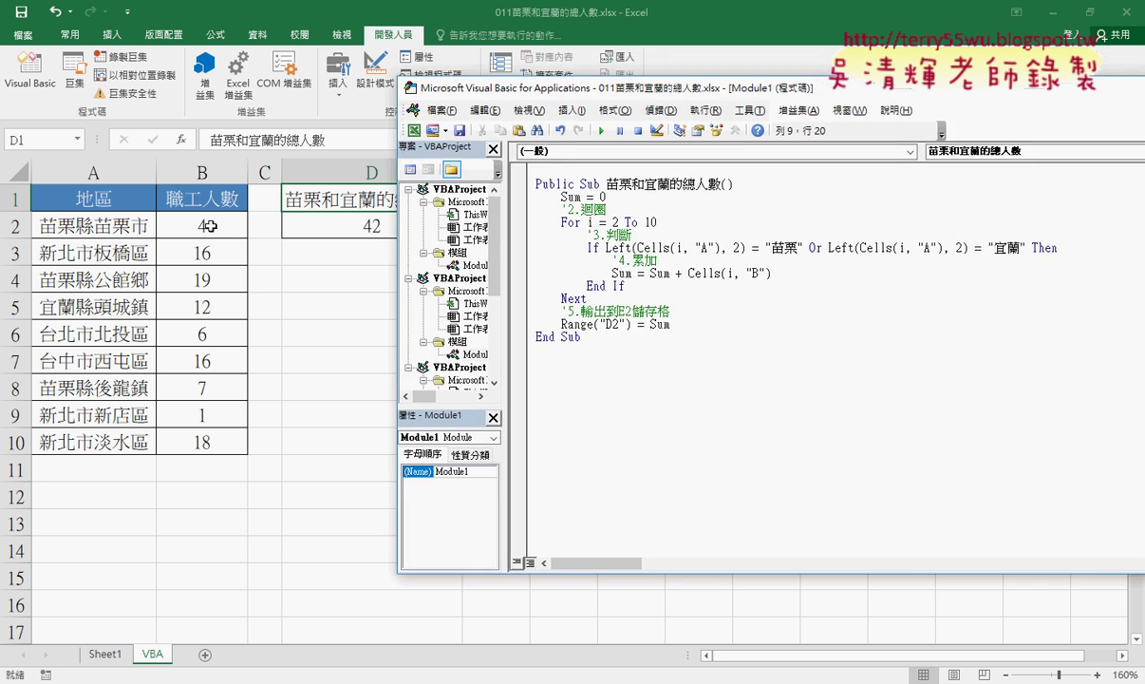
{"action": "left_click", "coordinate": [104, 653]}
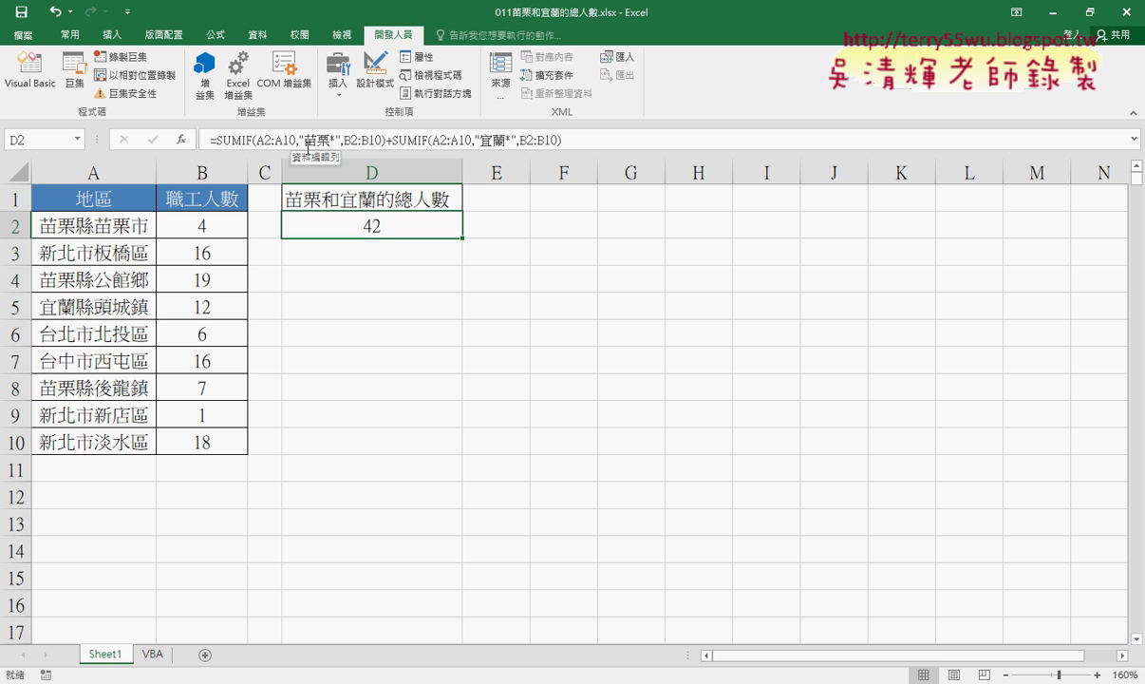
{"action": "left_click_drag", "start_coordinate": [386, 140], "coordinate": [634, 142]}
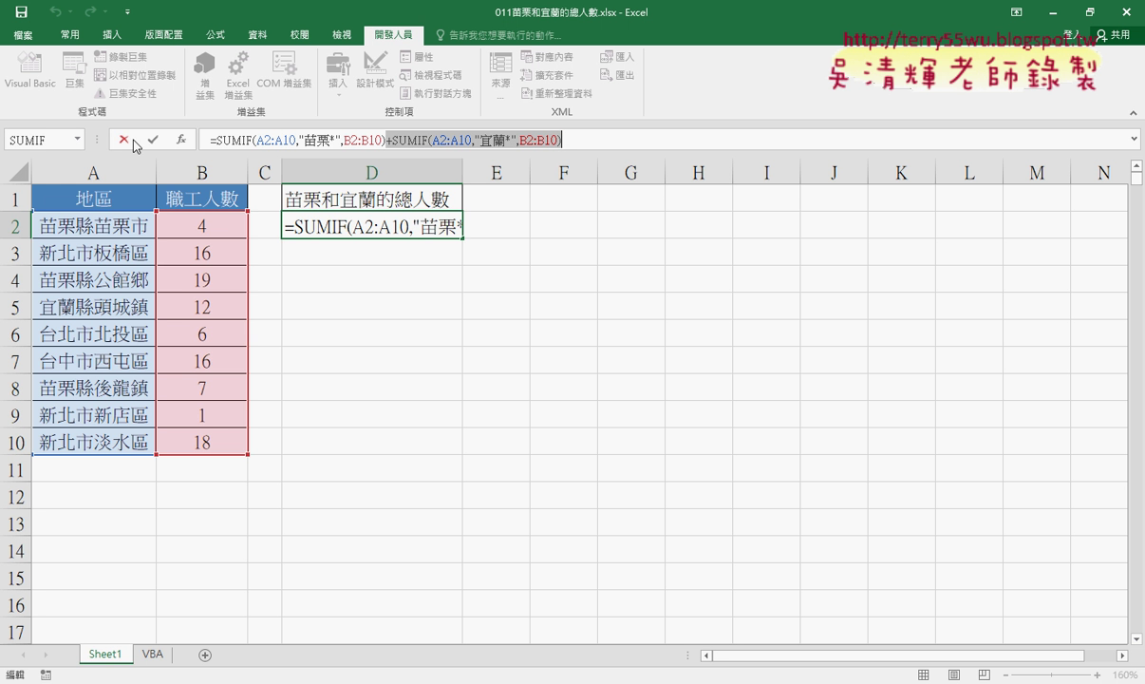
{"action": "key", "text": "Return"}
{"action": "left_click", "coordinate": [29, 72]}
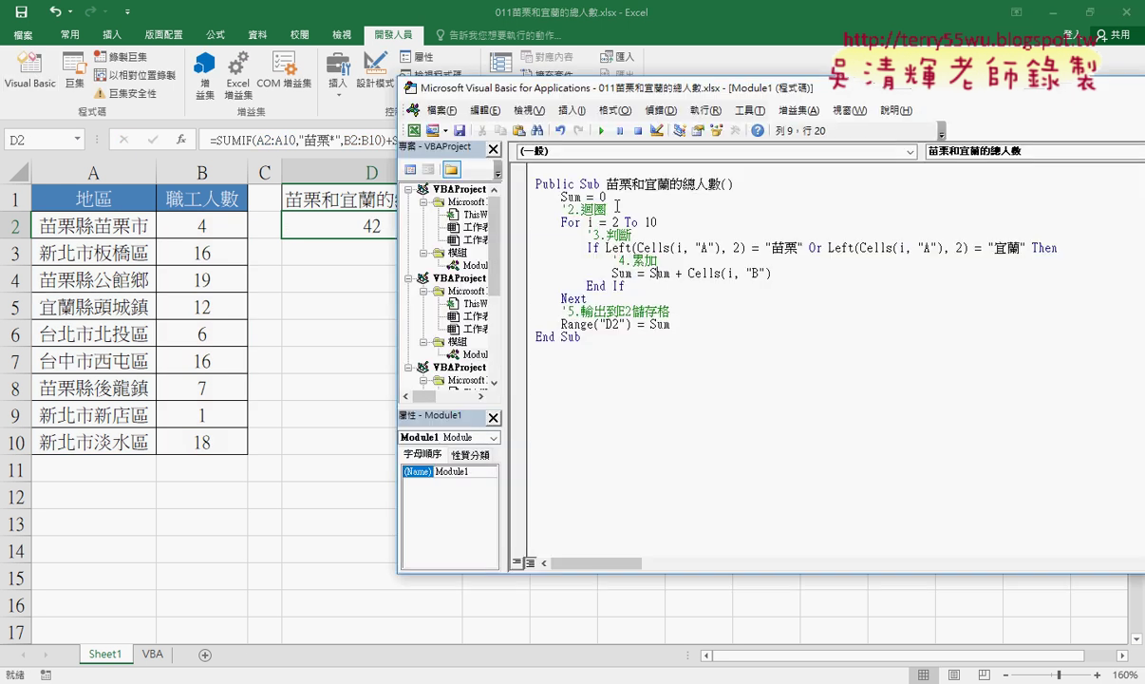
{"action": "left_click_drag", "start_coordinate": [807, 248], "coordinate": [1028, 247]}
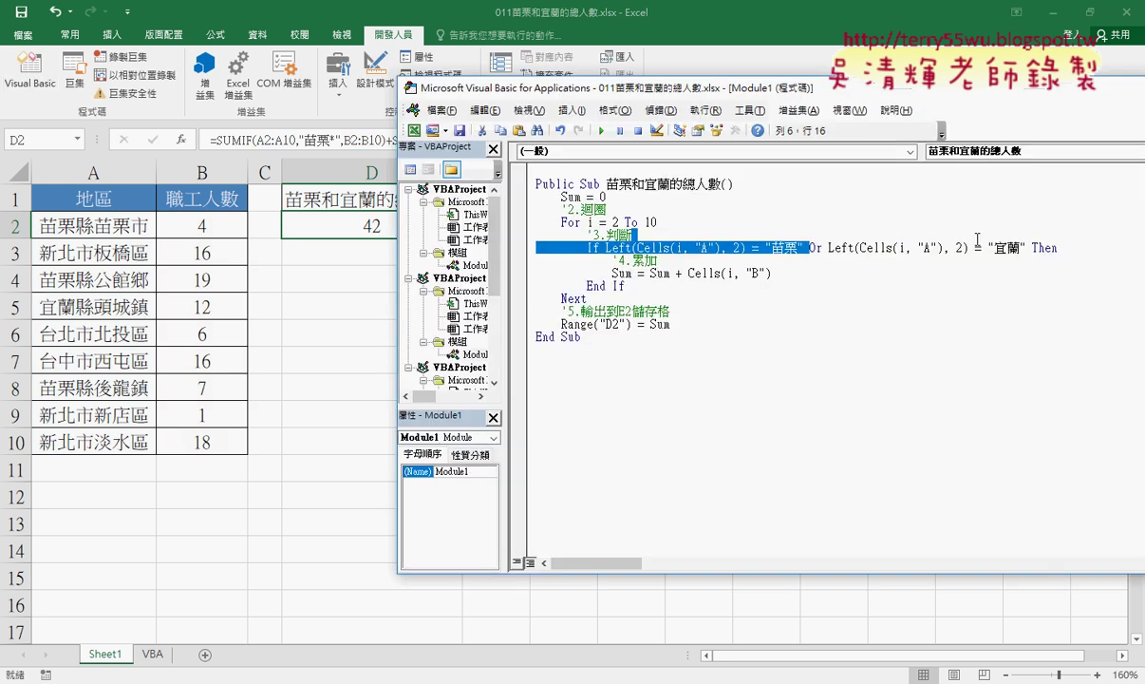